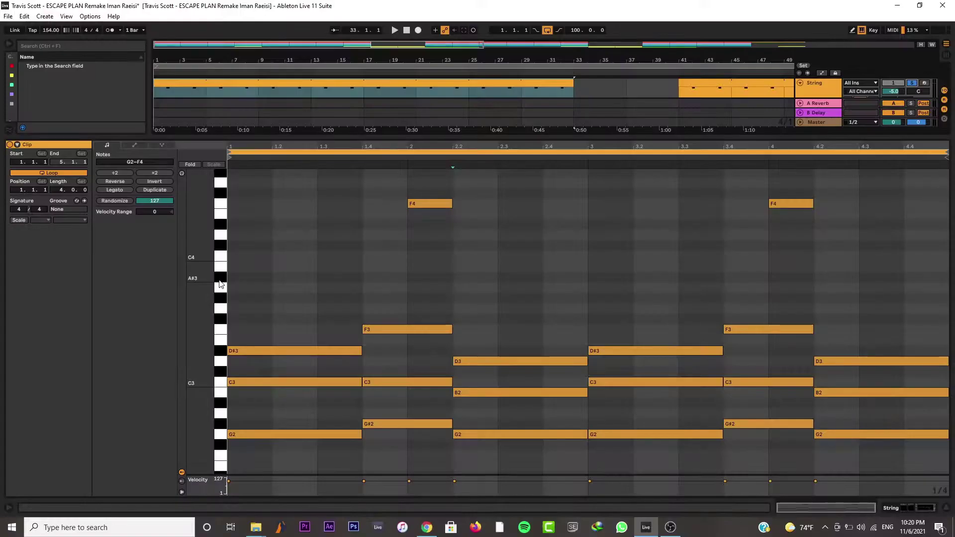
- Play the String clip's notes from bar 1 and show the String track's device chain
click(232, 282)
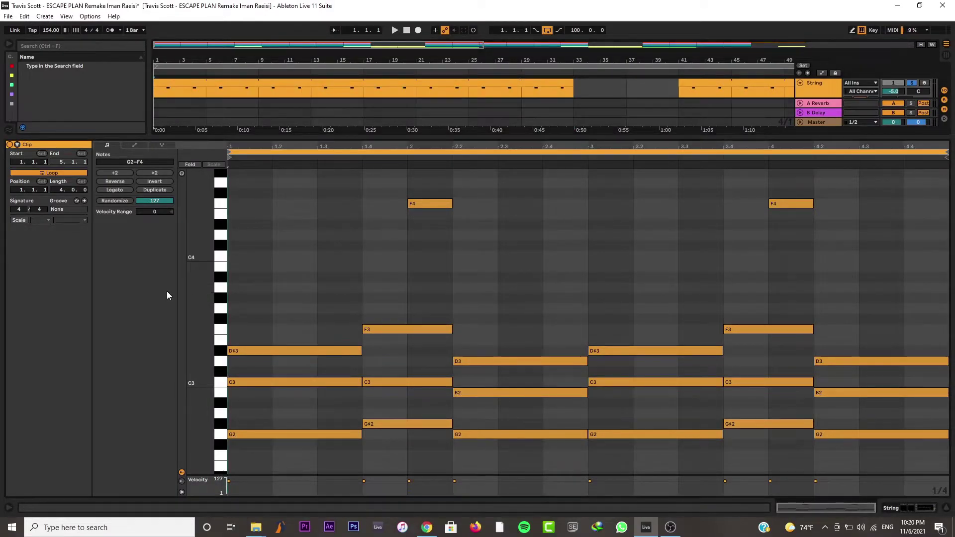
key(space)
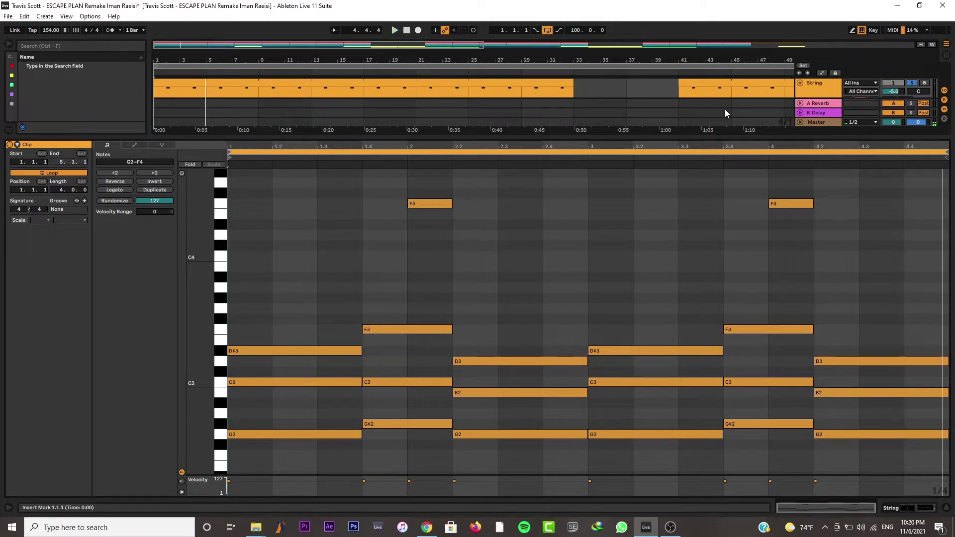
click(804, 84)
double_click(811, 85)
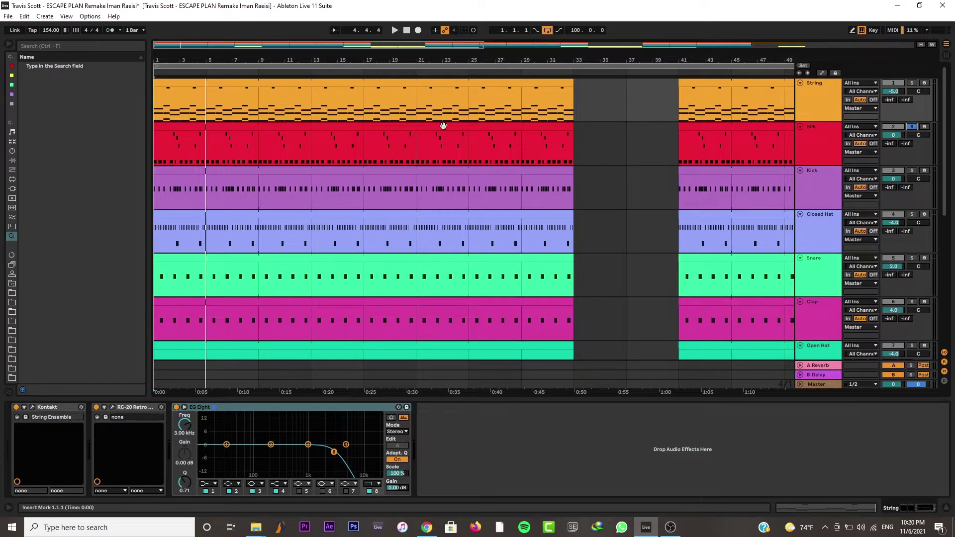
- Inspect the String track's Kontakt instrument controls and RC-20 Retro Color settings, closing each plugin window
click(33, 408)
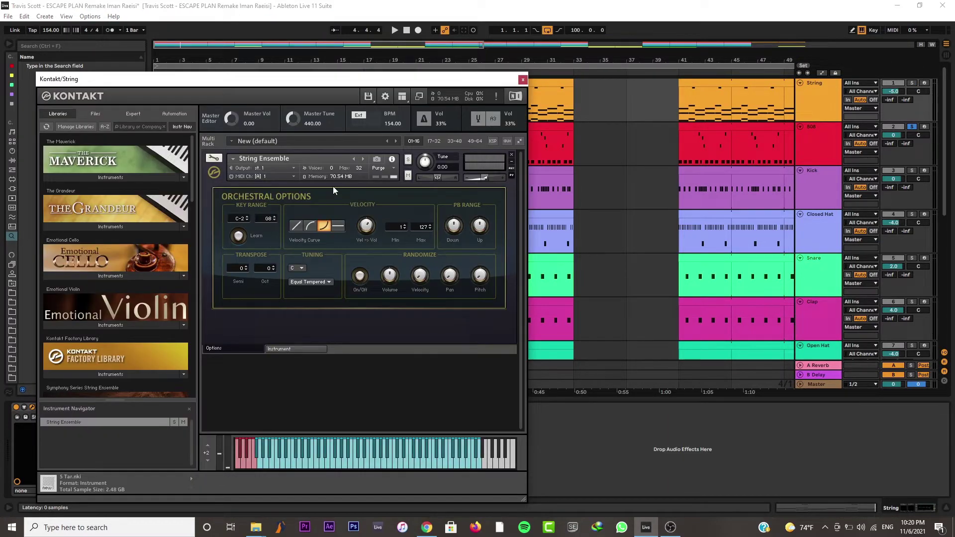
click(279, 349)
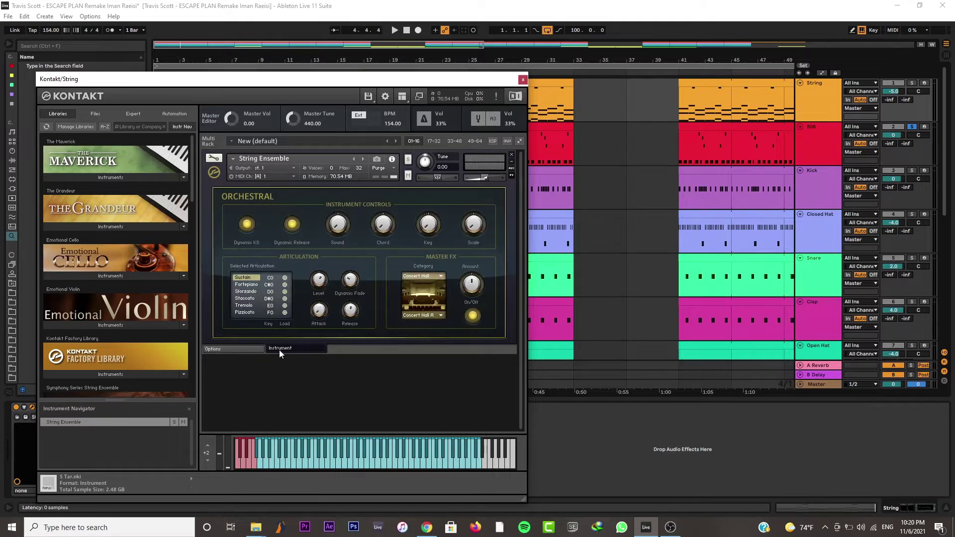
click(522, 80)
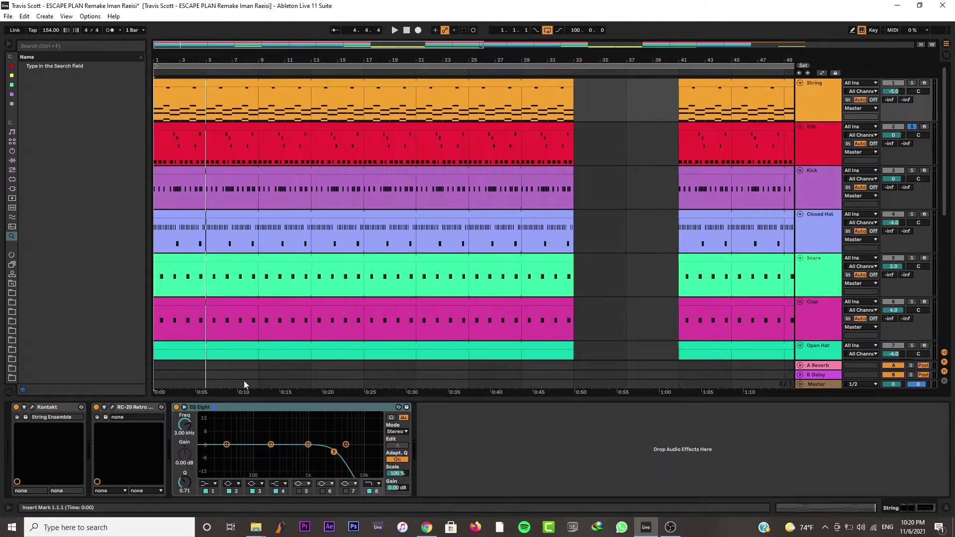
click(112, 407)
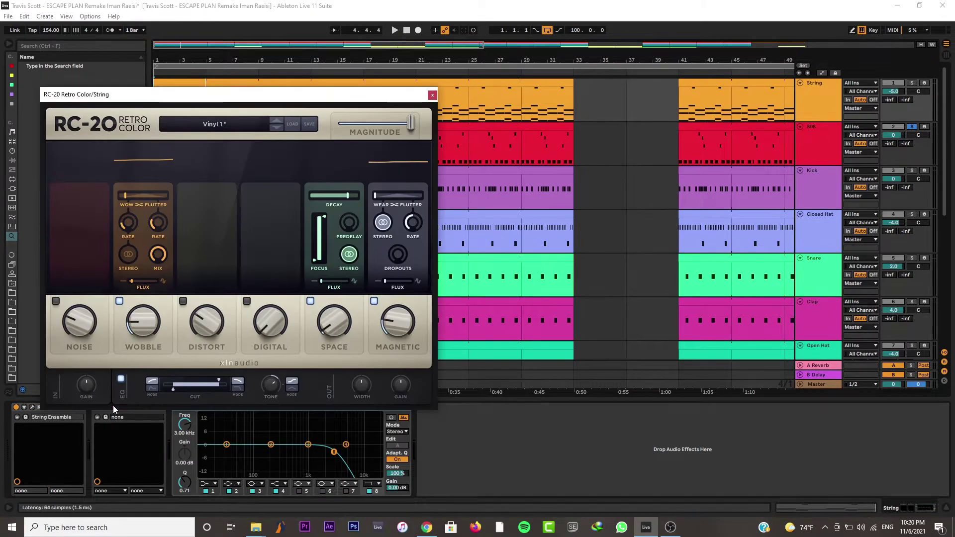
click(431, 96)
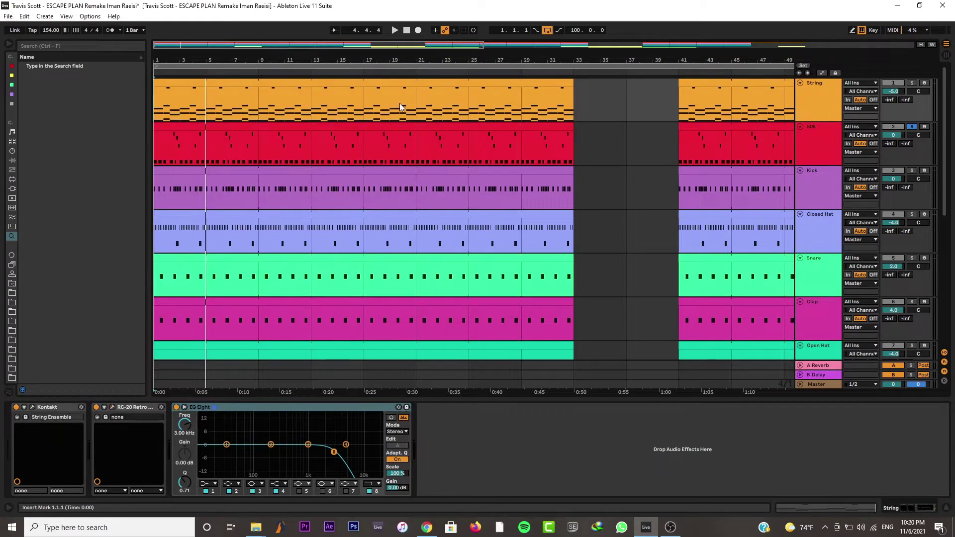
- Audition the 808 clip's notes and inspect the 808 track's device chain, including the LittleAlterBoy plugin settings
double_click(179, 129)
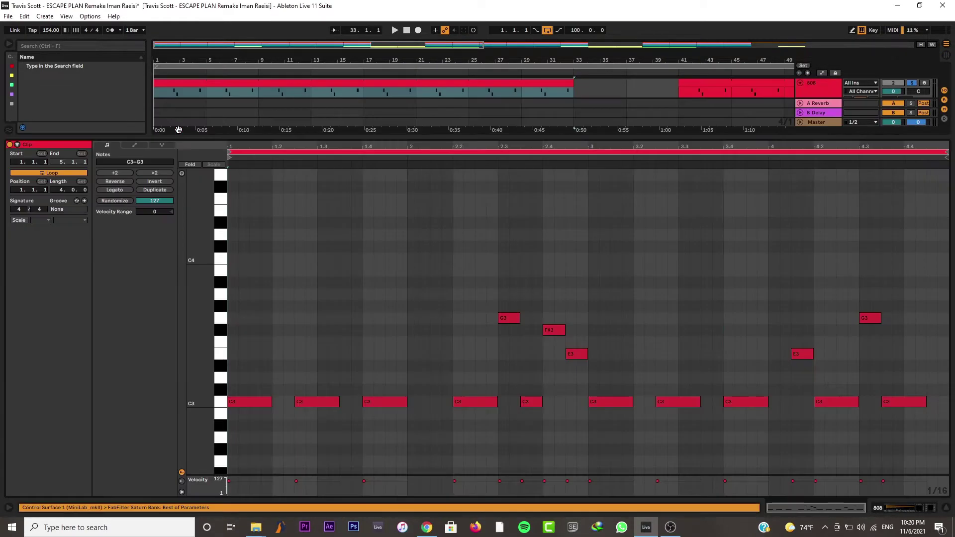
key(space)
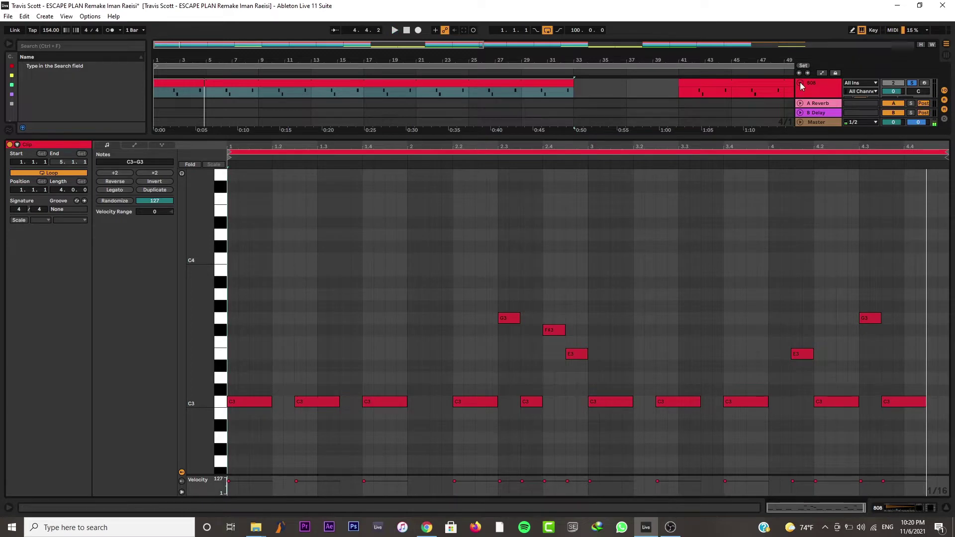
click(815, 88)
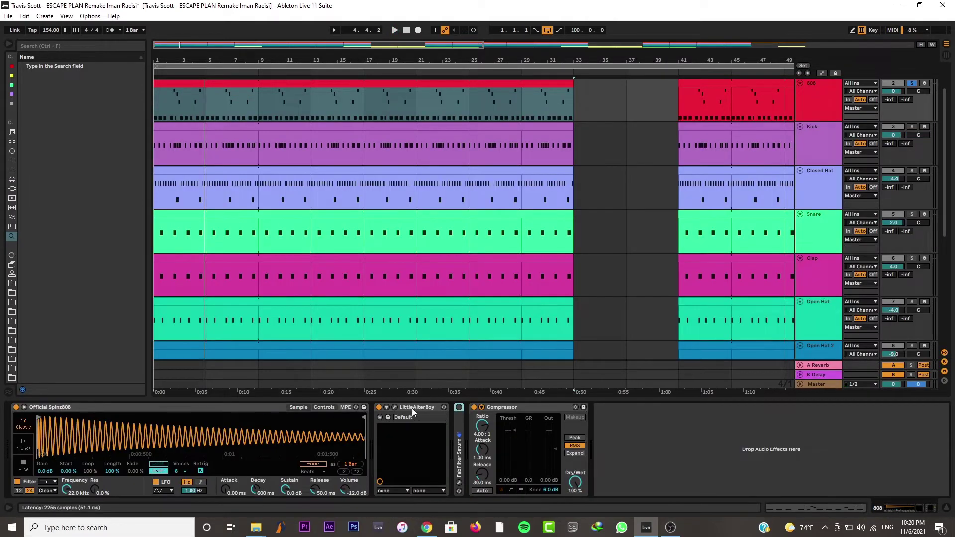
click(395, 407)
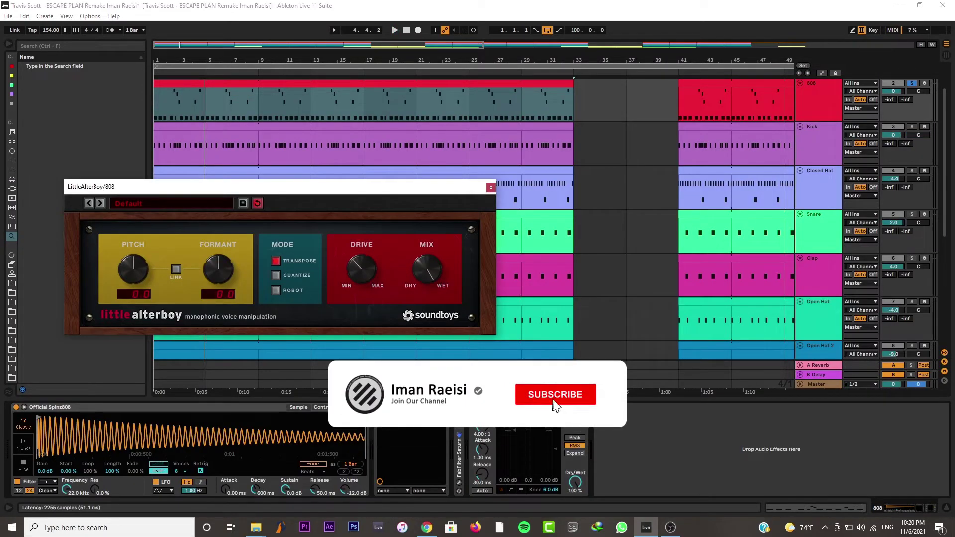
click(395, 407)
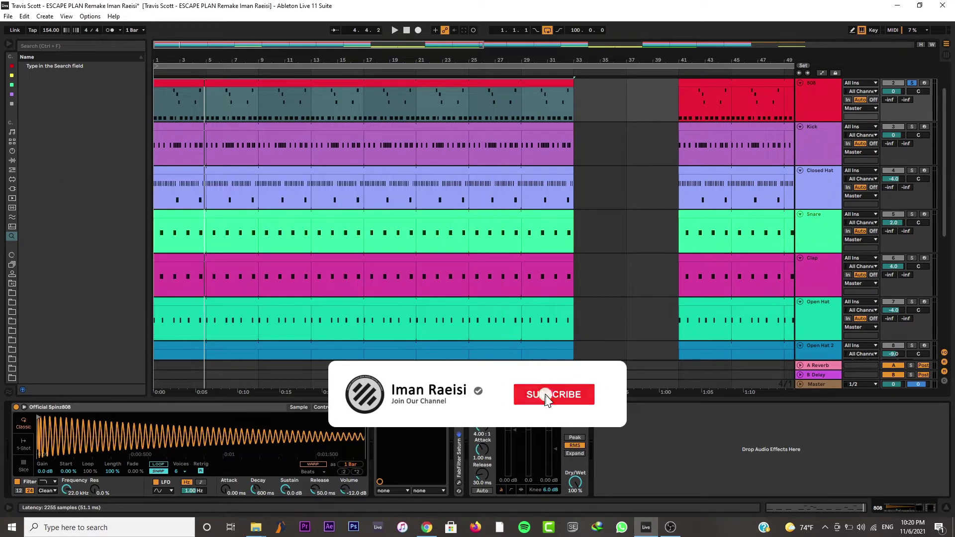
- Audition the Closed Hat clip's notes with the track soloed and show its device chain
double_click(248, 169)
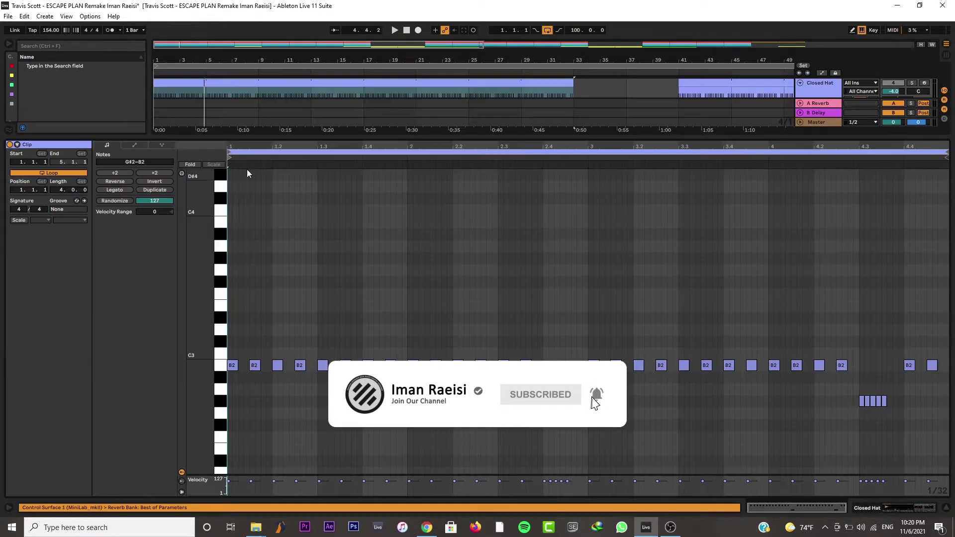
click(911, 84)
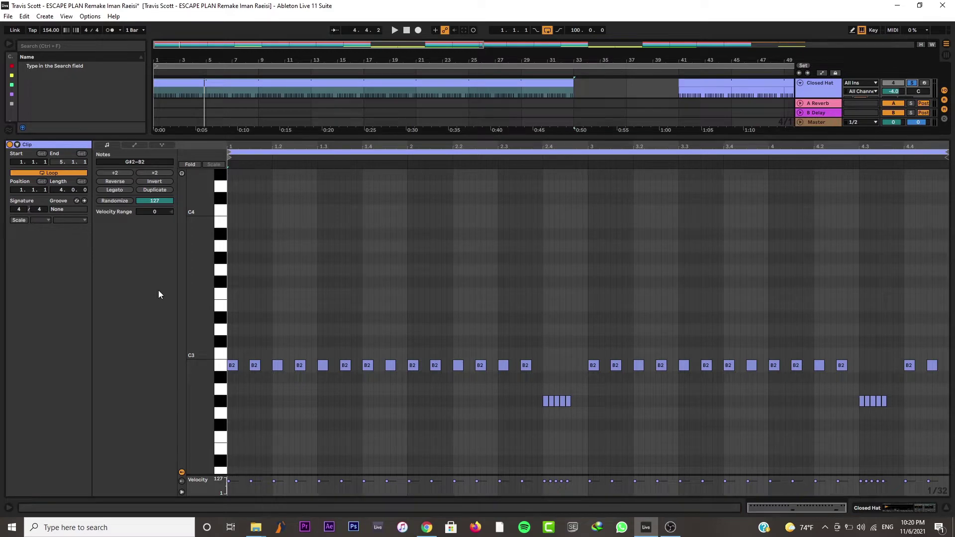
key(space)
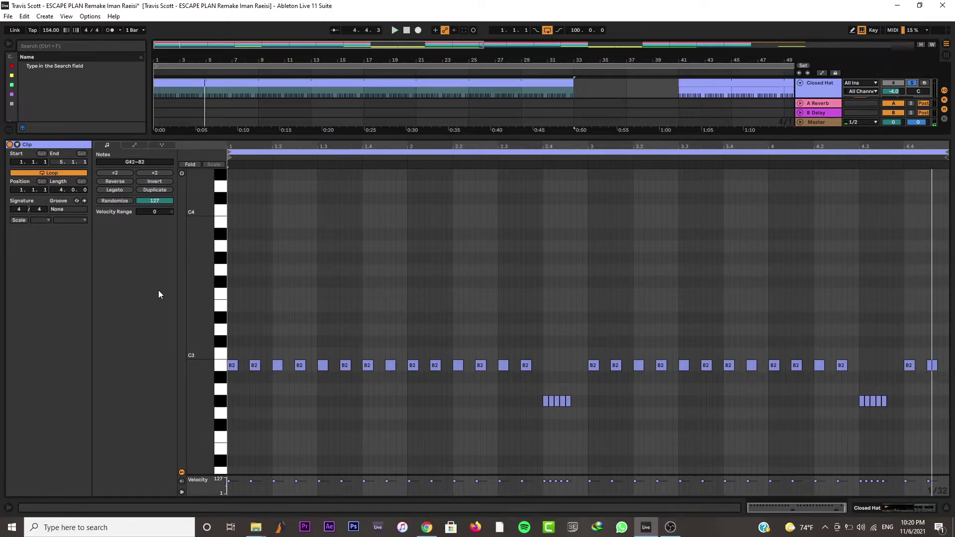
click(826, 91)
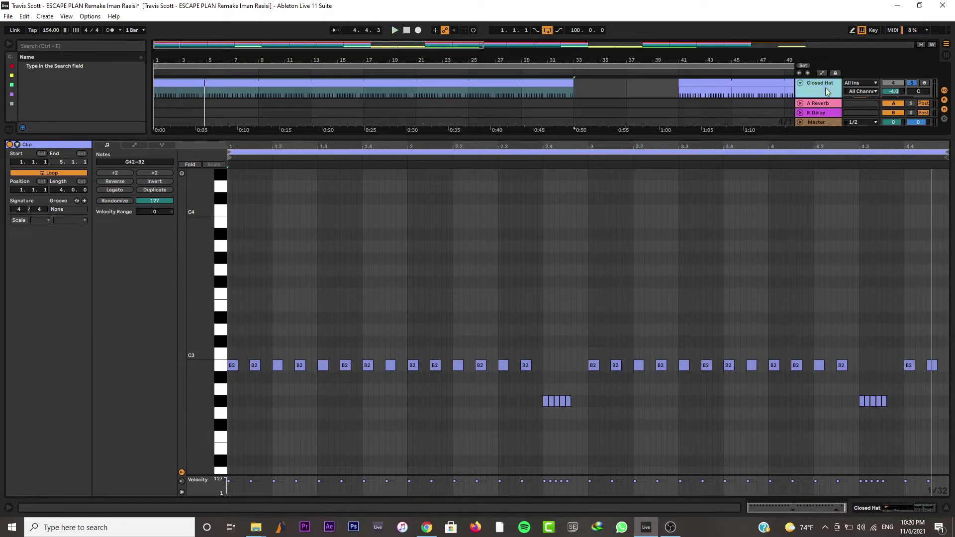
double_click(827, 90)
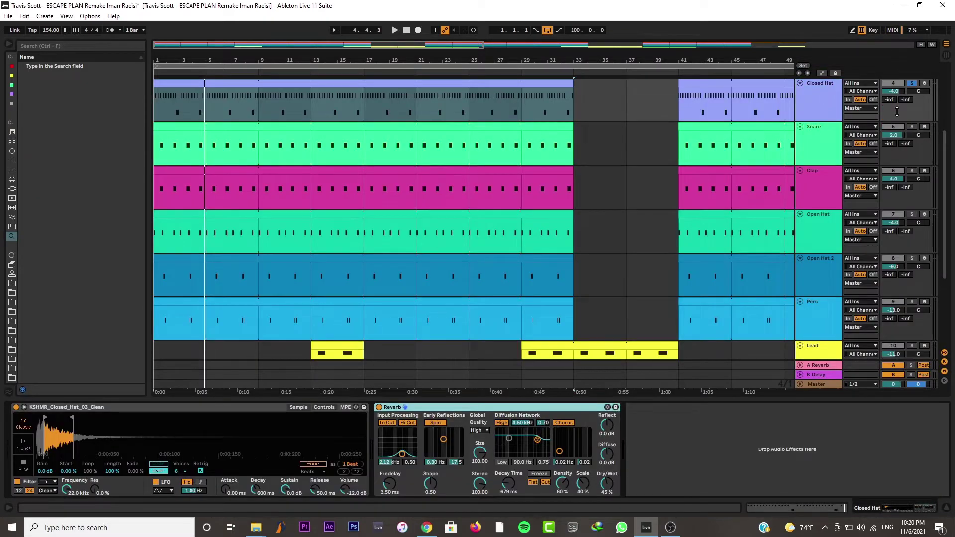
- Solo the Snare track, play its clip from bar 1 in the note editor, and show its devices
click(912, 127)
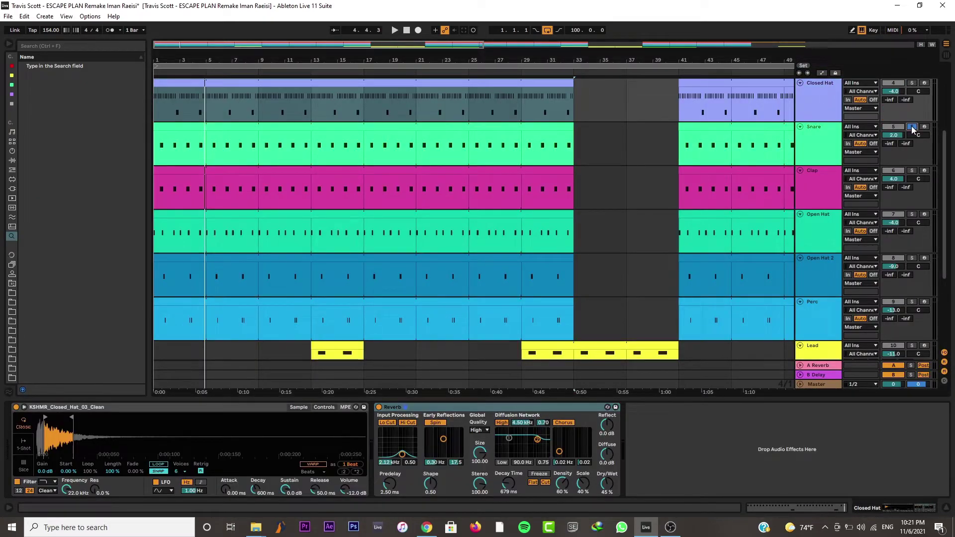
double_click(384, 129)
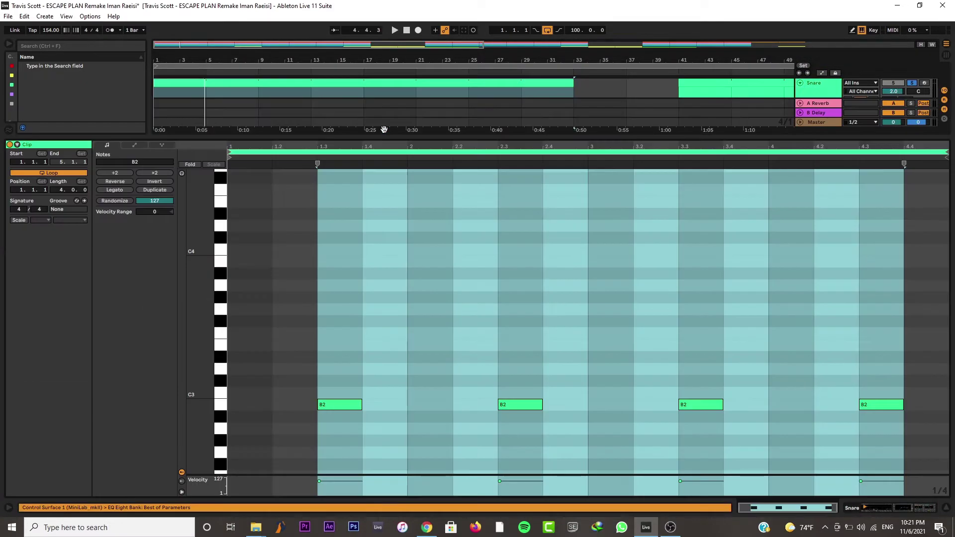
click(233, 274)
key(space)
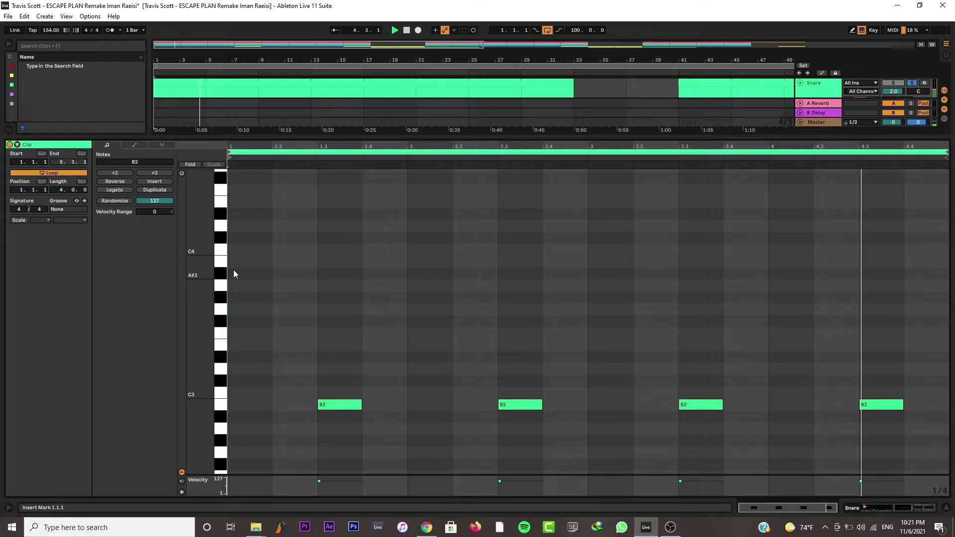
click(828, 89)
- Solo the Clap track, play its clip from bar 1 in the note editor, and show its devices
click(912, 126)
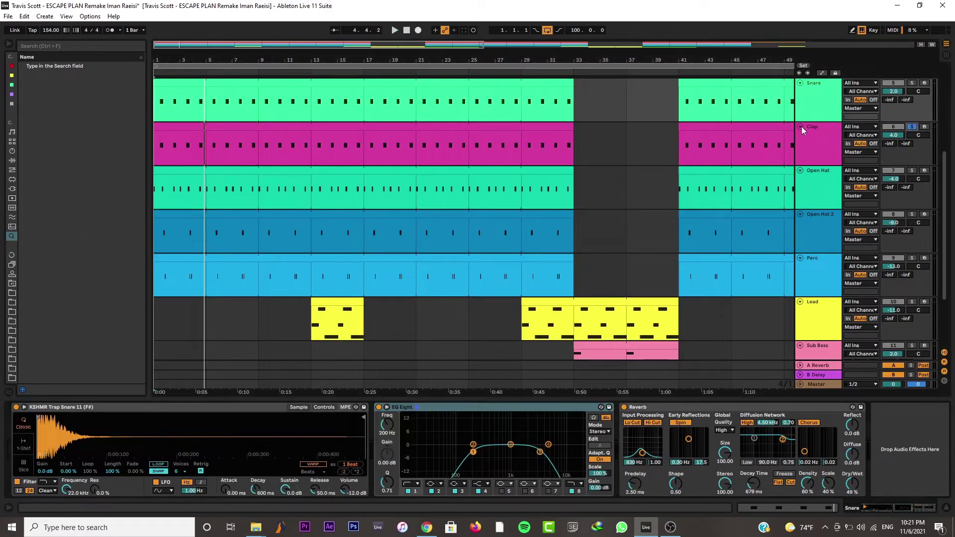
double_click(519, 126)
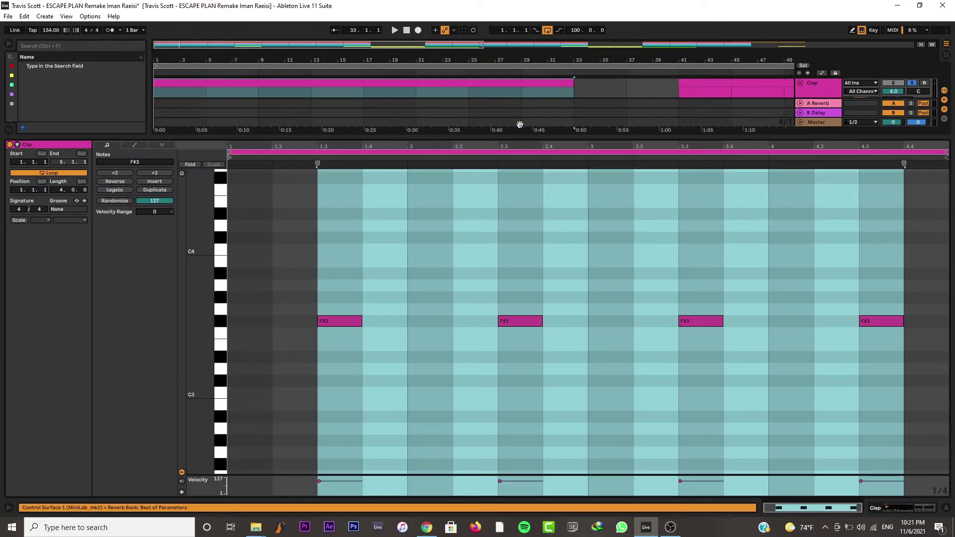
click(228, 325)
key(space)
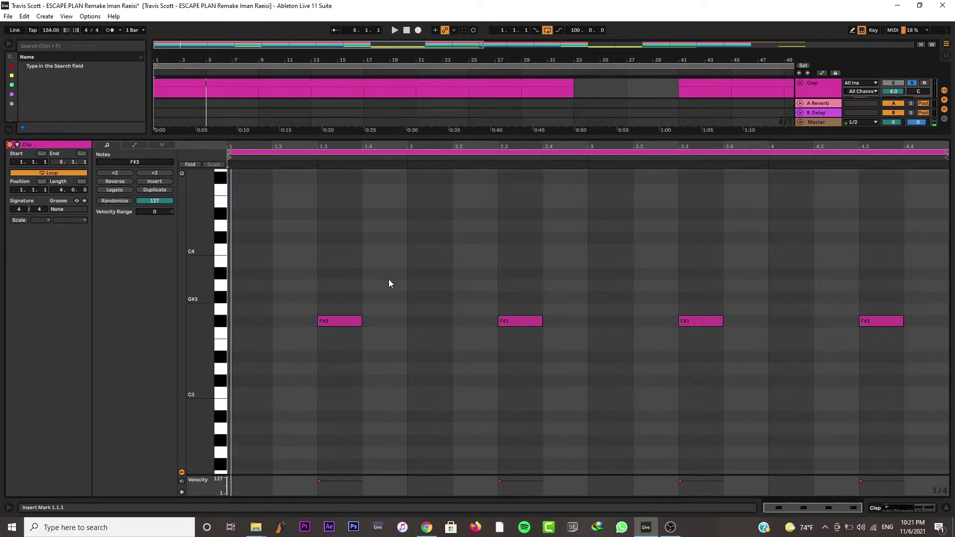
click(821, 85)
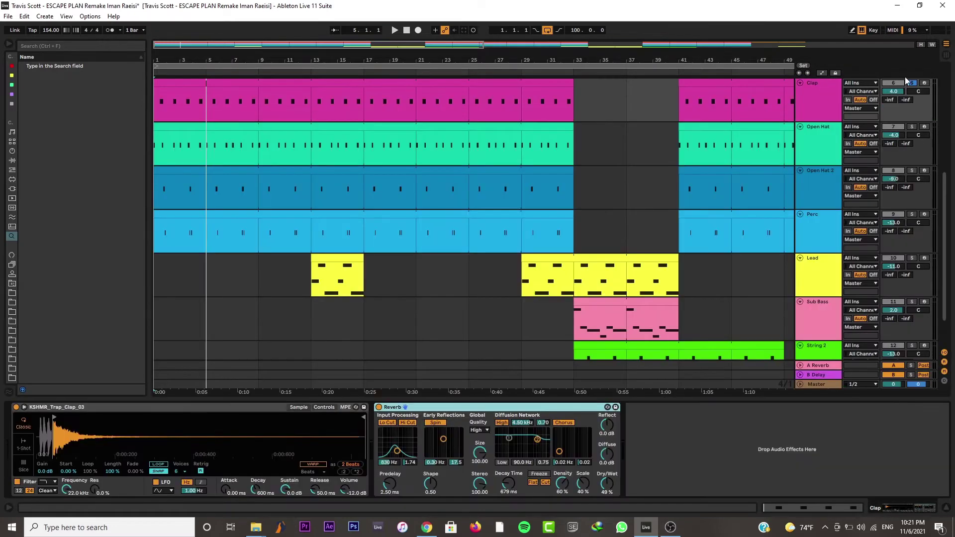
- Play the Snare and Clap tracks soloed together and compare their device chains
scroll(934, 132, up, 2)
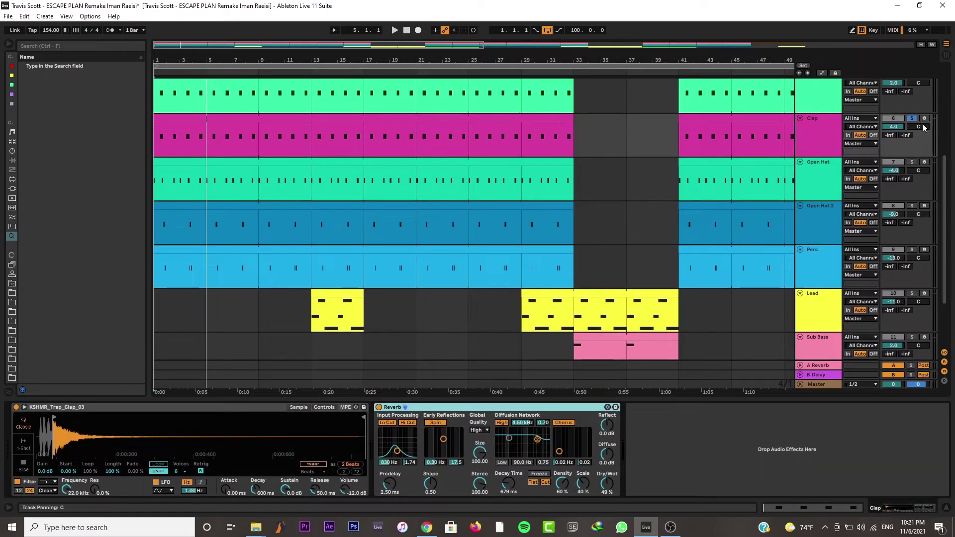
scroll(923, 128, up, 2)
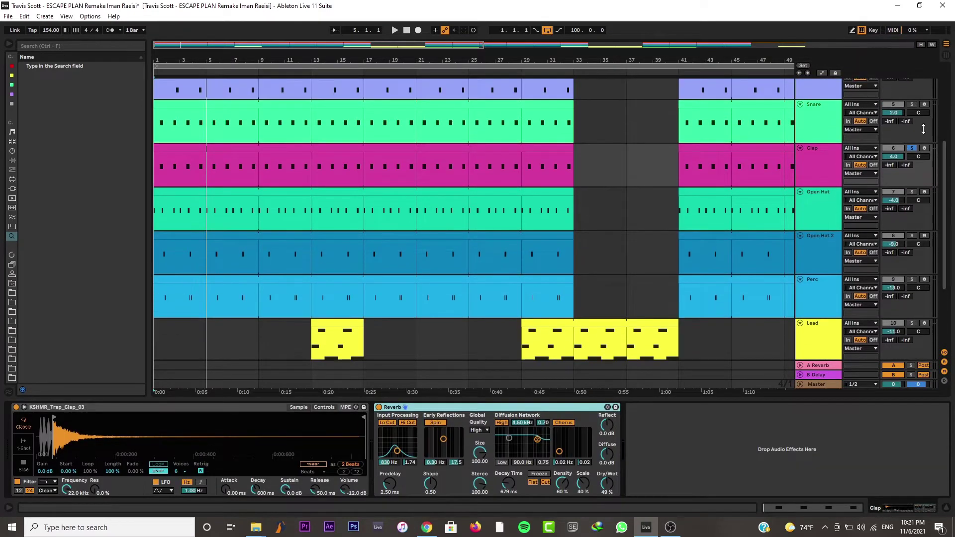
key(space)
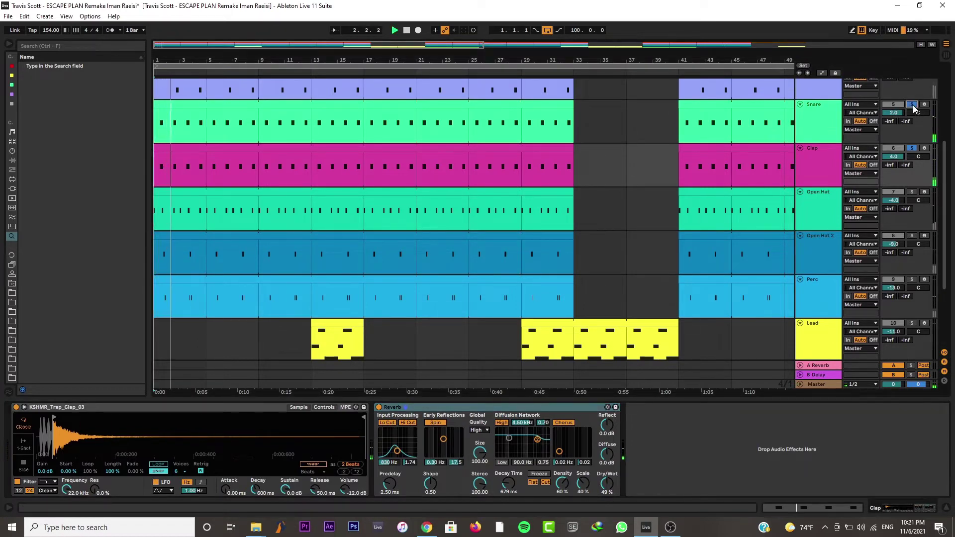
click(799, 122)
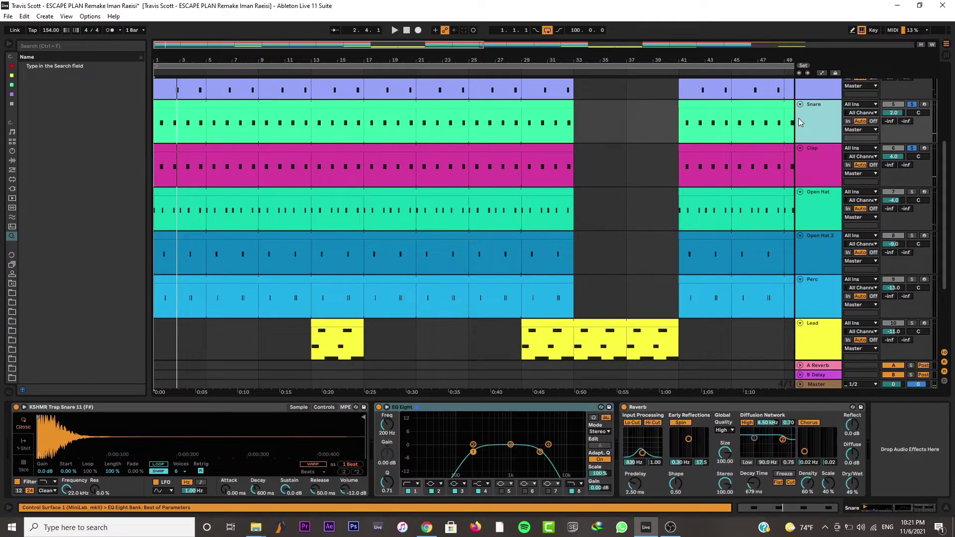
click(812, 172)
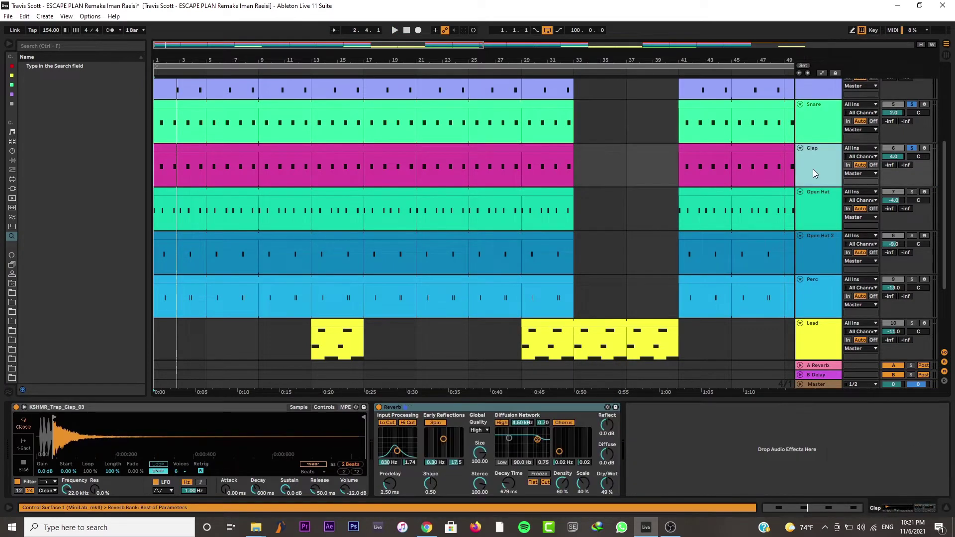
- Solo the Open Hat track, play its clip from bar 1 in the note editor, and show its devices
click(813, 199)
click(911, 191)
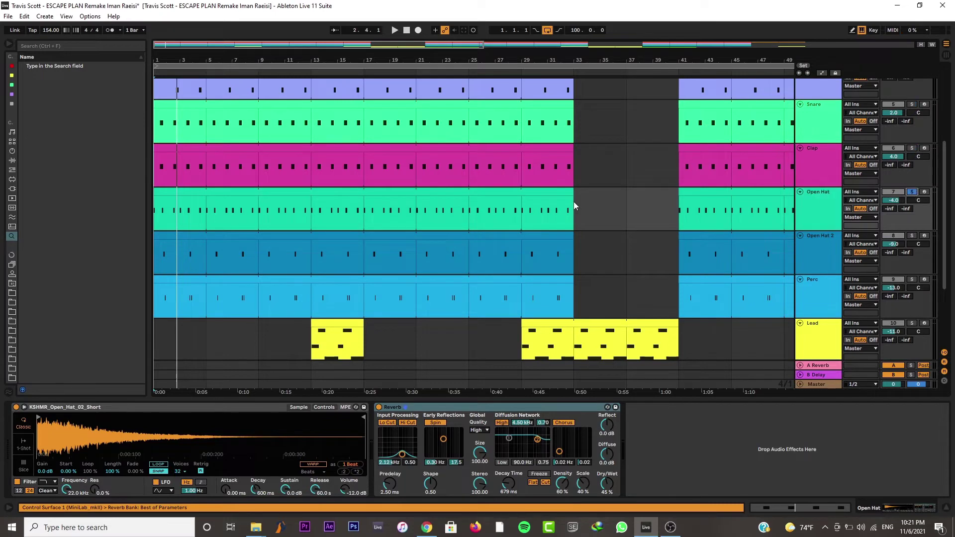
double_click(463, 194)
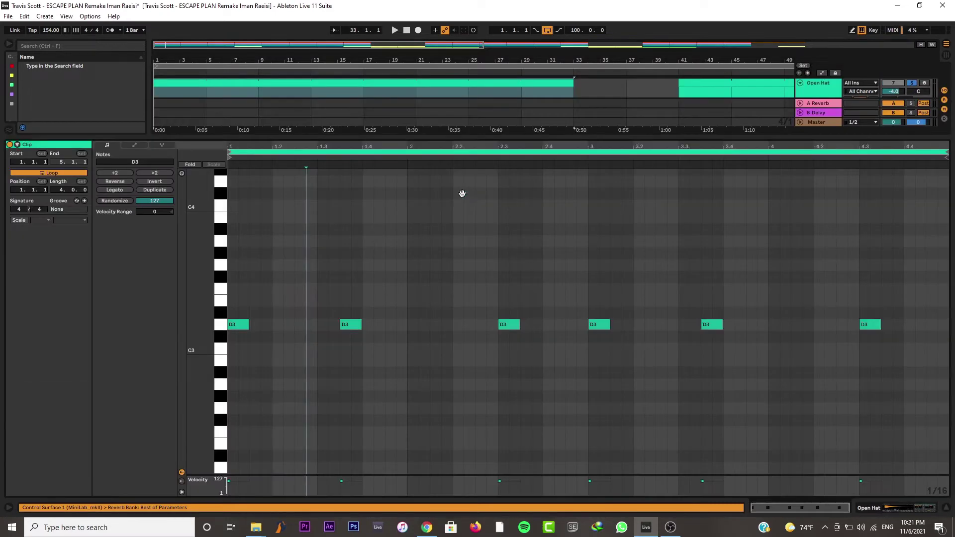
click(230, 284)
key(space)
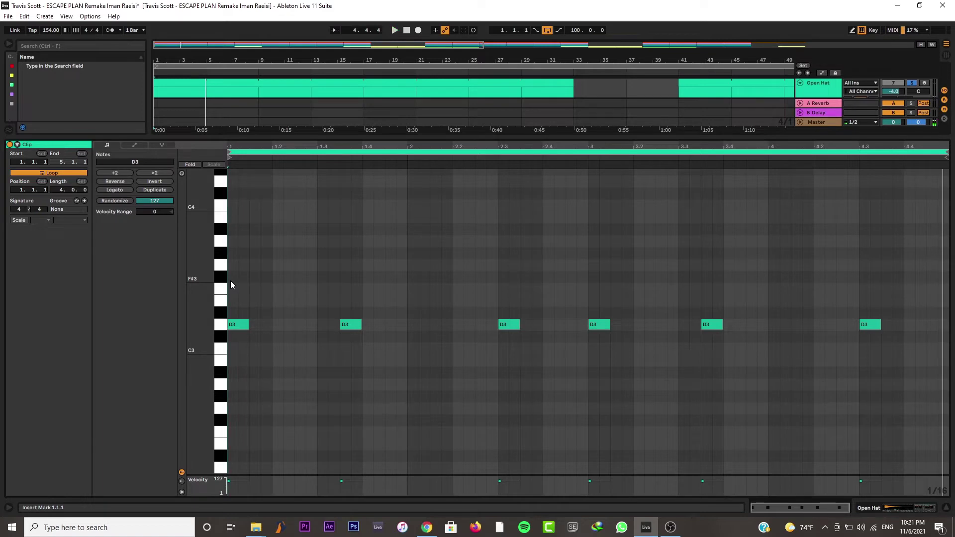
click(820, 91)
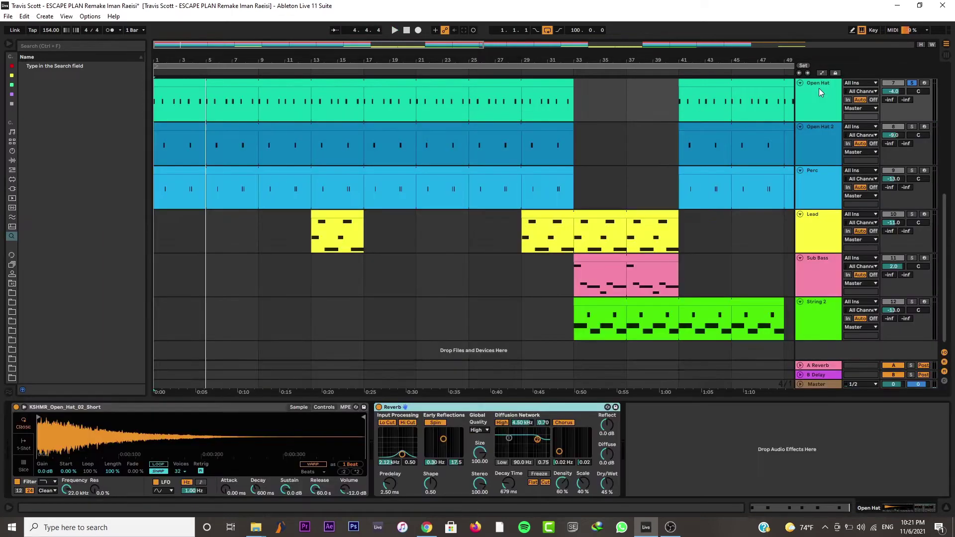
- Solo the Open Hat 2 track, play its clip from bar 1 in the note editor, and show its devices
click(910, 127)
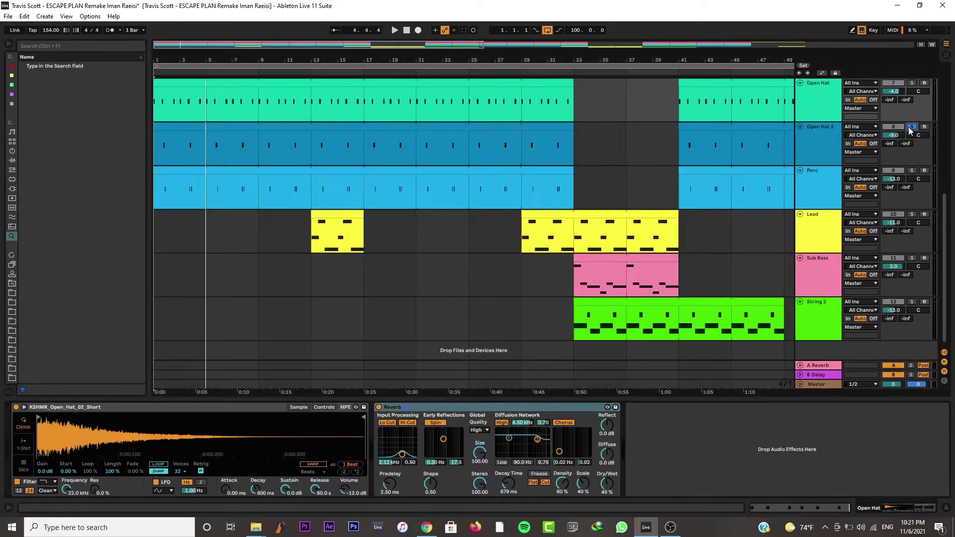
double_click(411, 129)
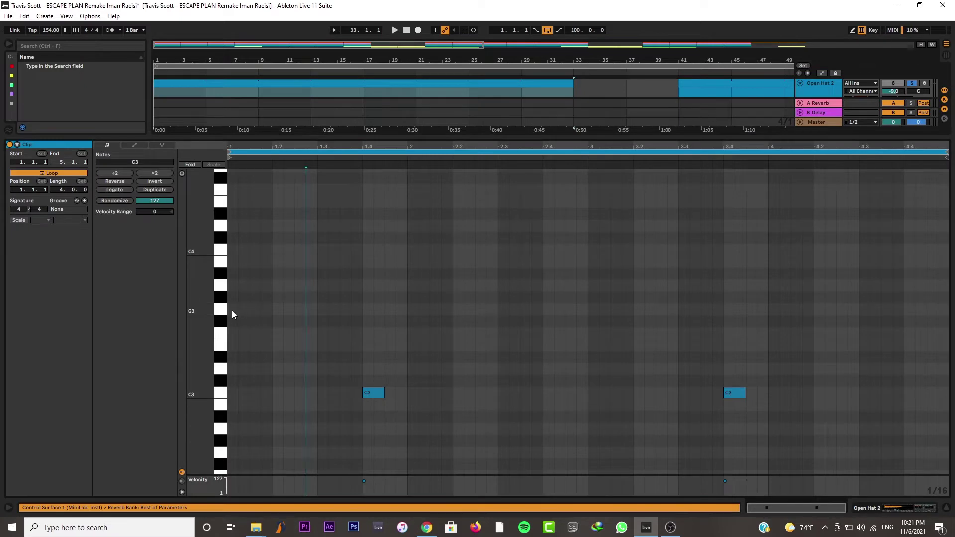
key(space)
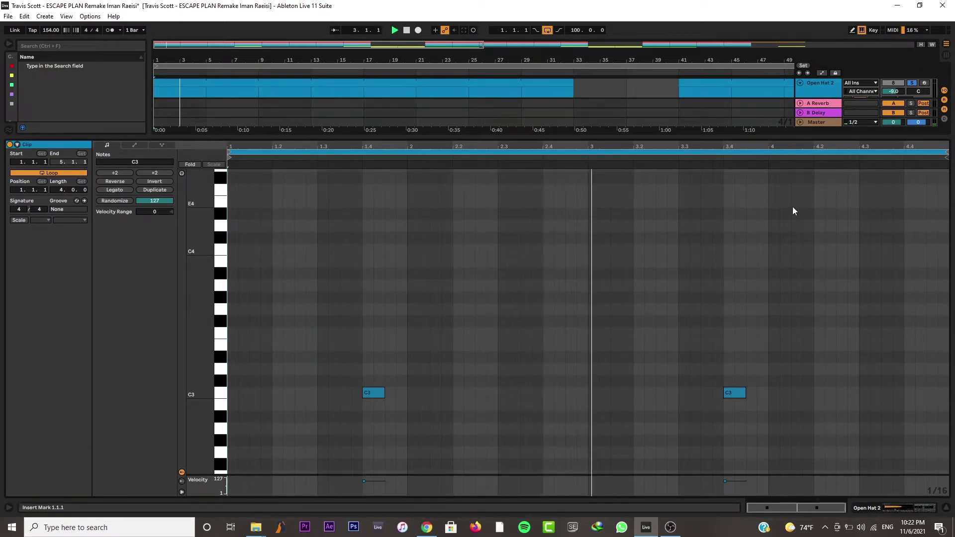
click(821, 91)
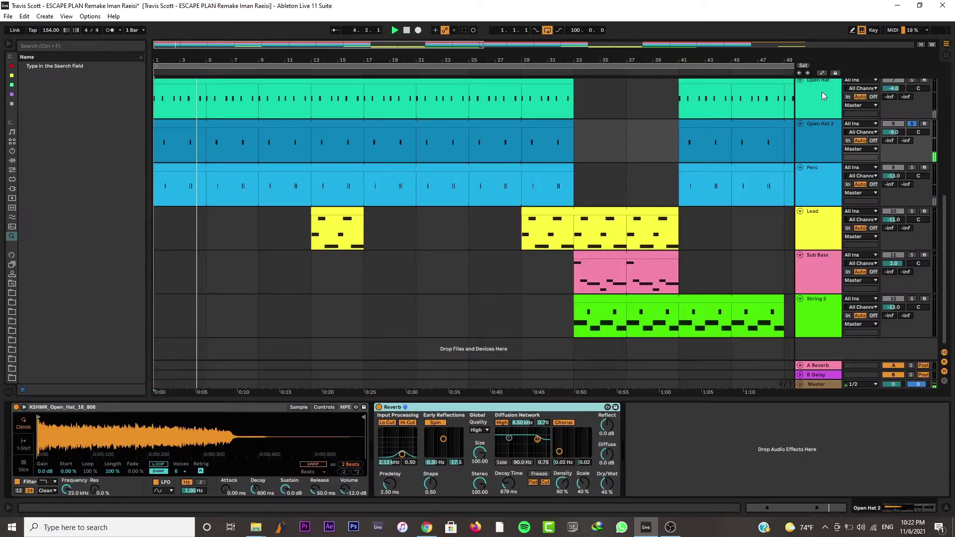
key(space)
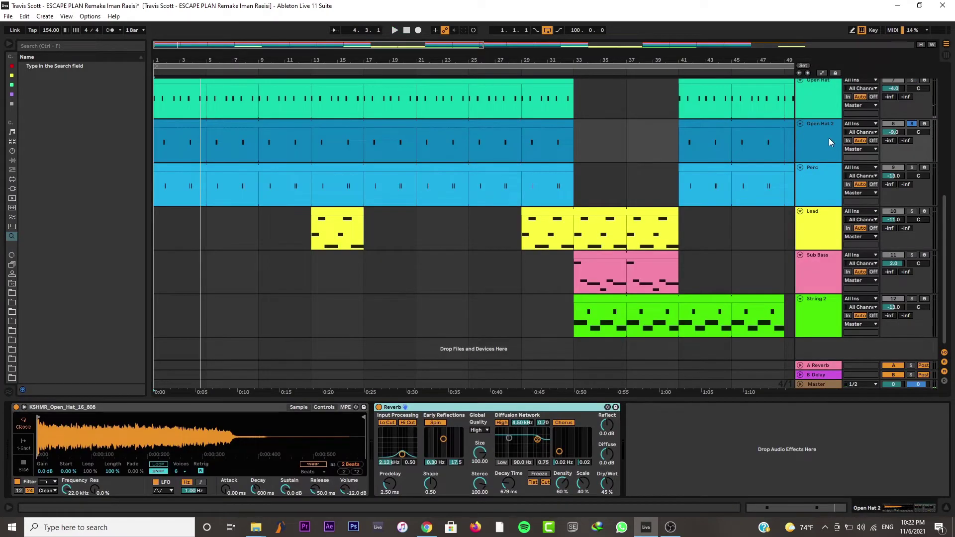
- Compare the device chains of the Open Hat and Open Hat 2 tracks and play back from bar 1
click(819, 103)
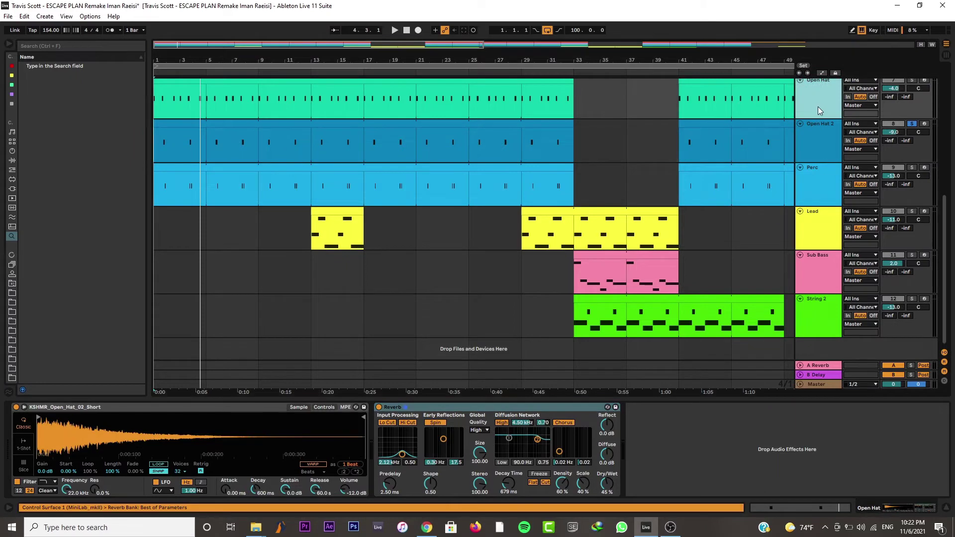
click(816, 143)
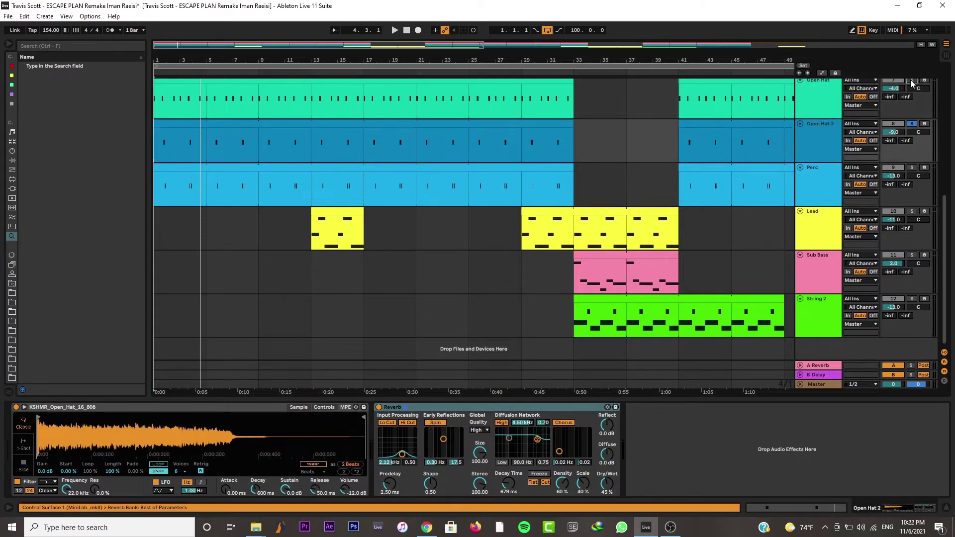
key(space)
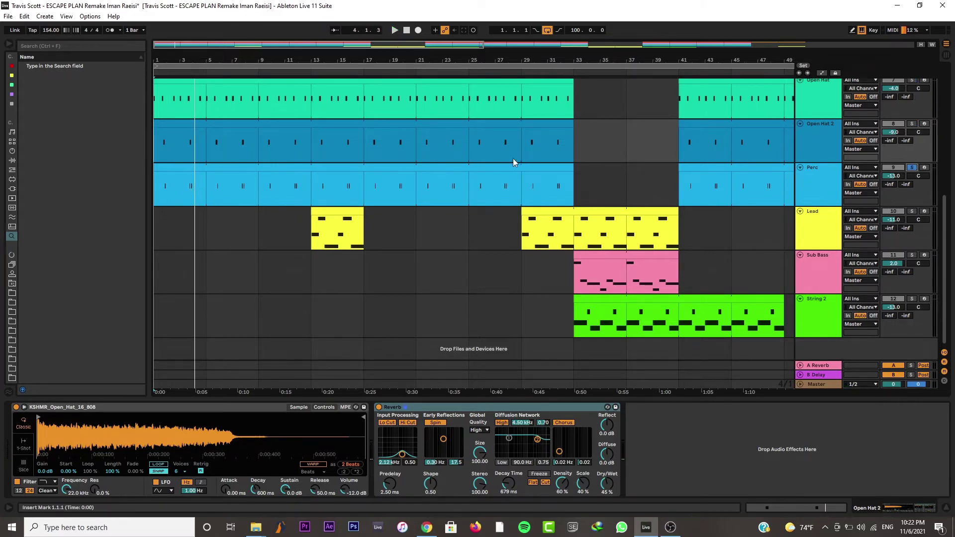
- Play the soloed Perc track's clip in the note editor and show its devices
double_click(467, 167)
key(space)
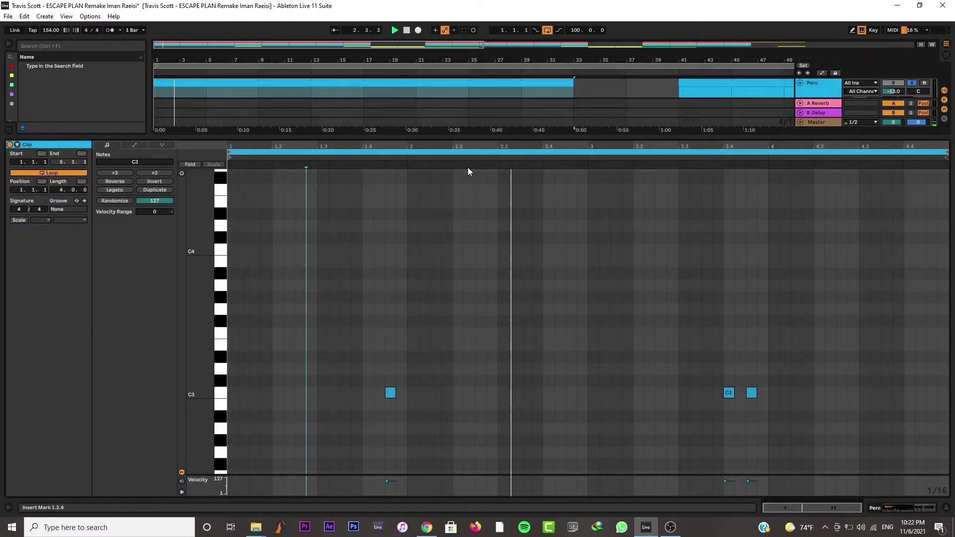
click(831, 88)
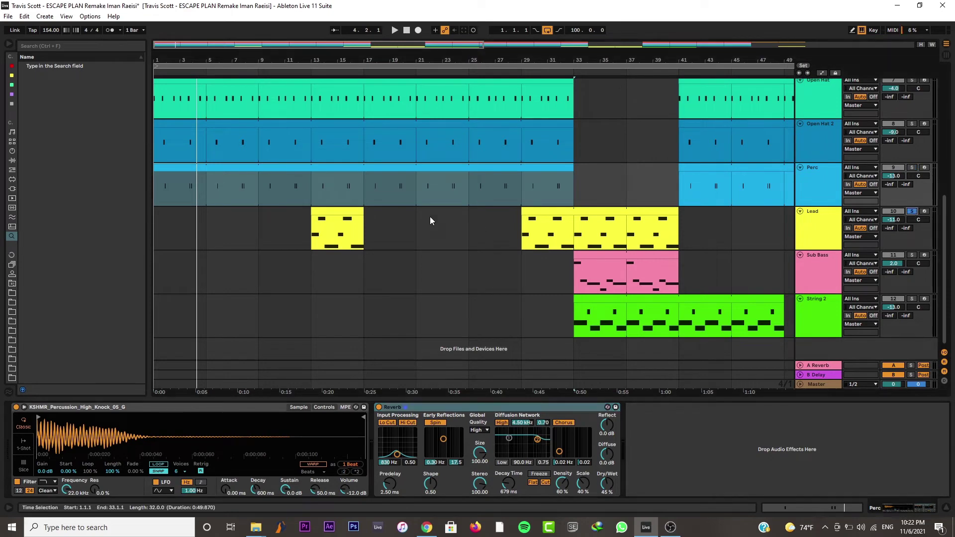
- Play the soloed Lead track's clip from bar 13 in the note editor and show its devices
double_click(342, 214)
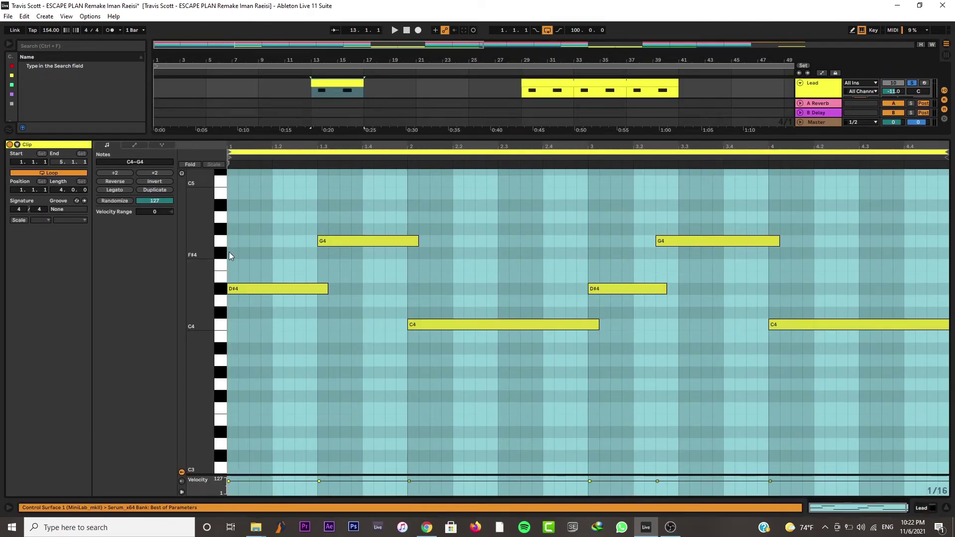
key(space)
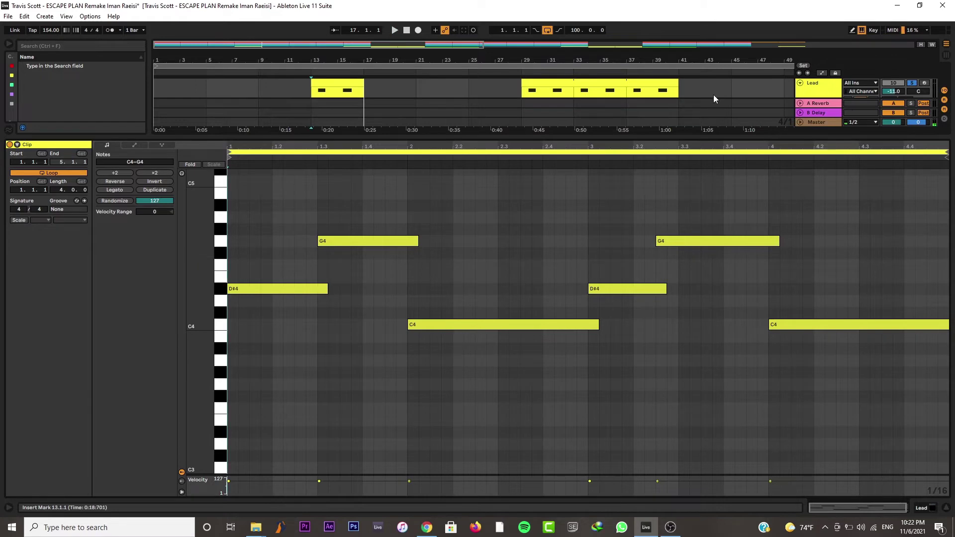
double_click(811, 89)
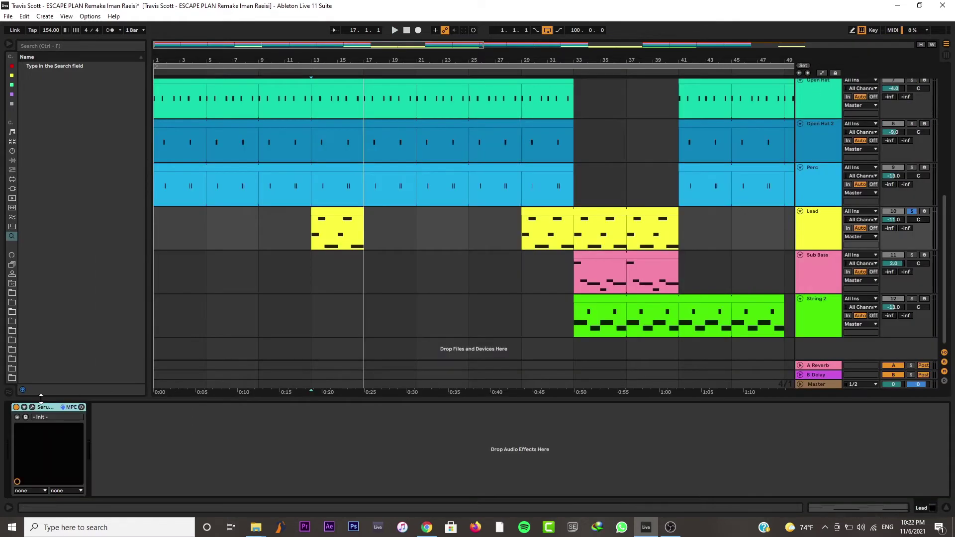
- Show the Lead track's Serum settings on the OSC and FX pages and close the plug-in window
click(32, 407)
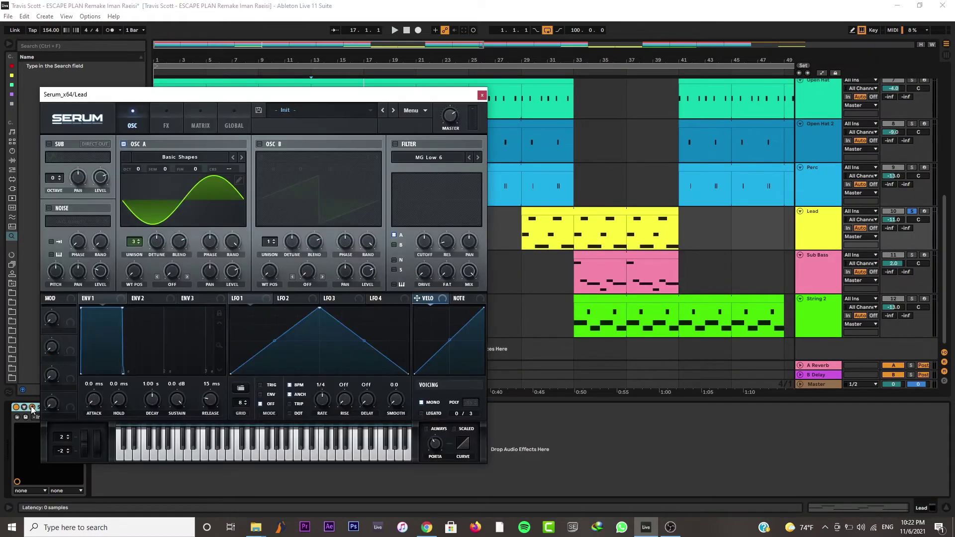
click(167, 122)
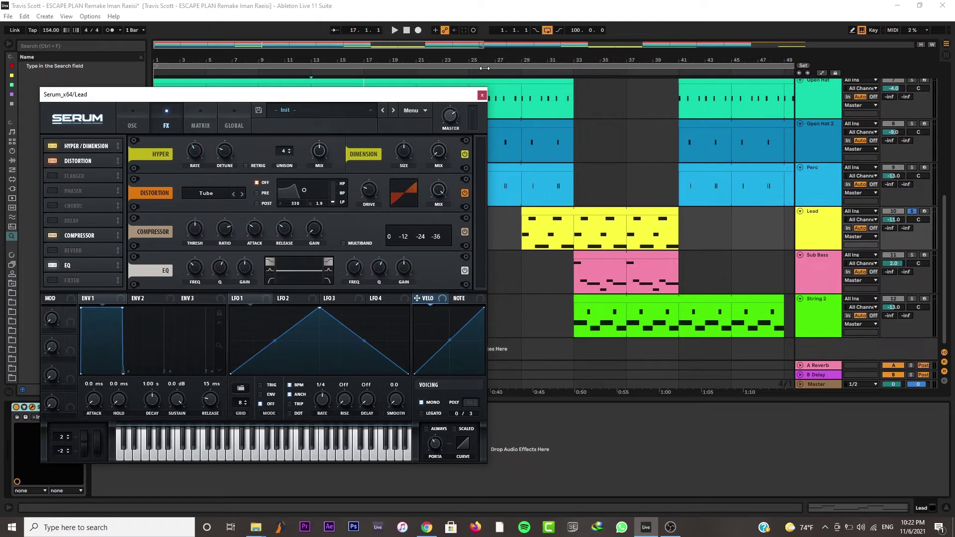
click(482, 95)
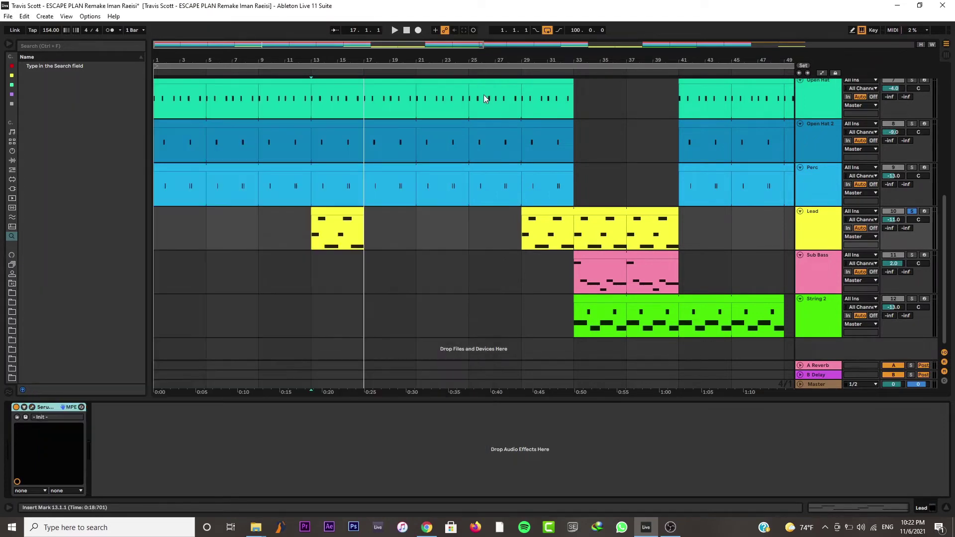
- Solo the Sub Bass track and play its clip from bar 33 in the note editor
double_click(609, 253)
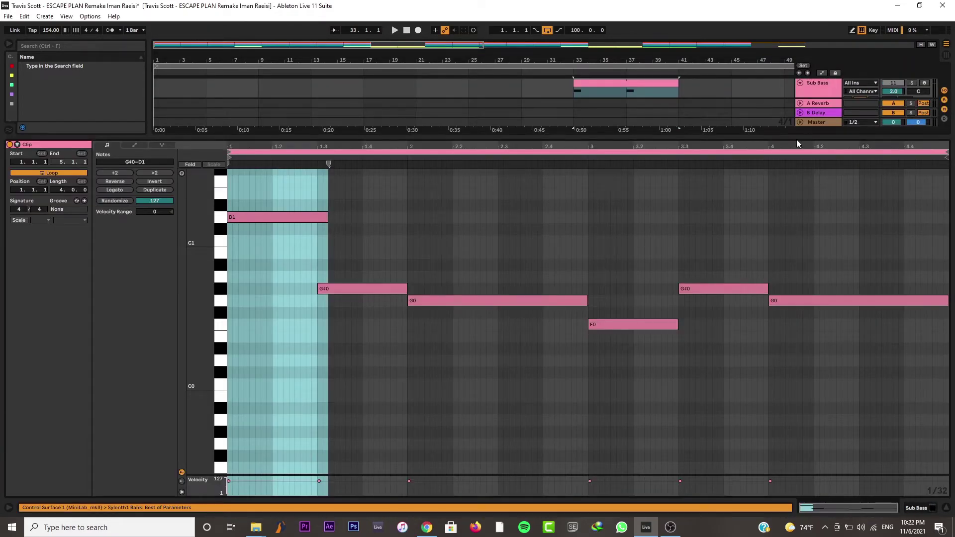
click(911, 84)
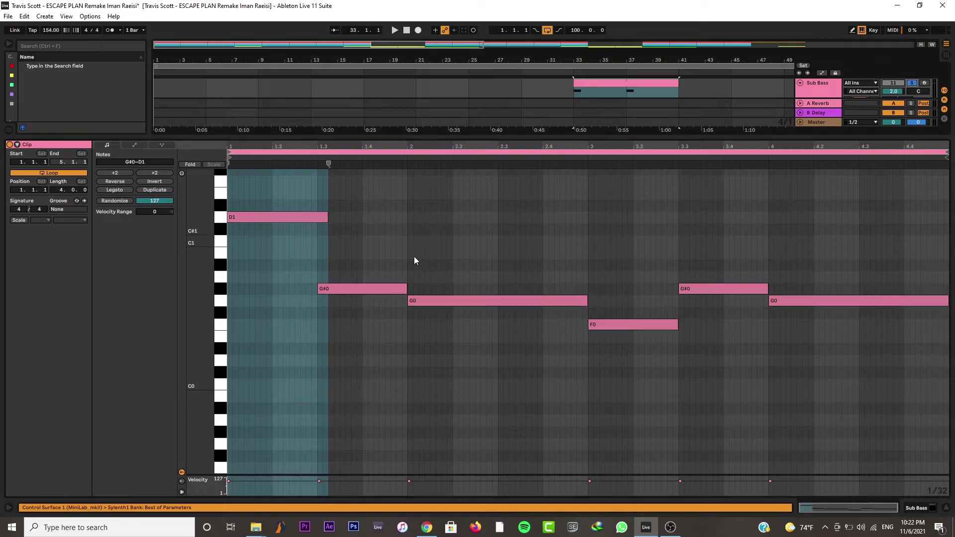
click(228, 315)
click(228, 317)
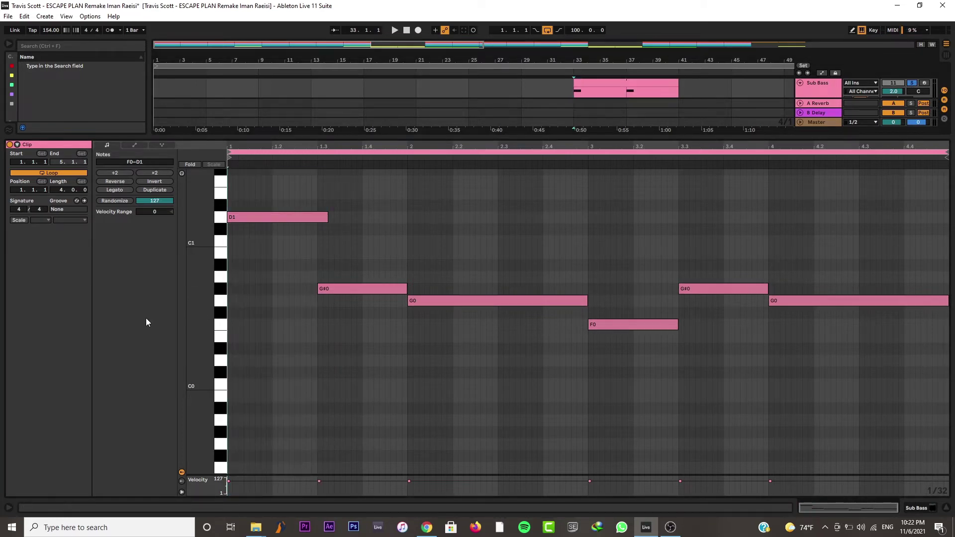
key(space)
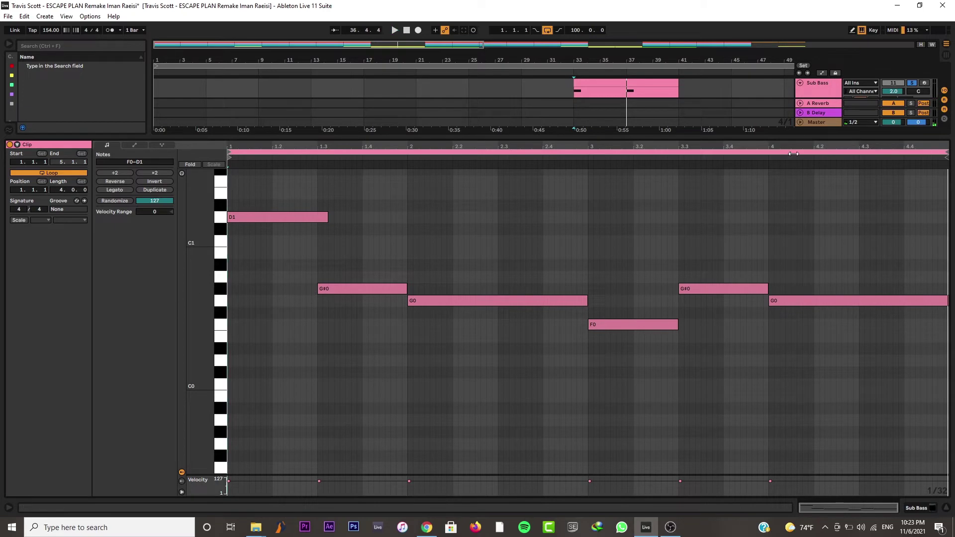
- Show the Sub Bass track's devices, view its Sylenth1 settings, and close the plug-in window
click(813, 92)
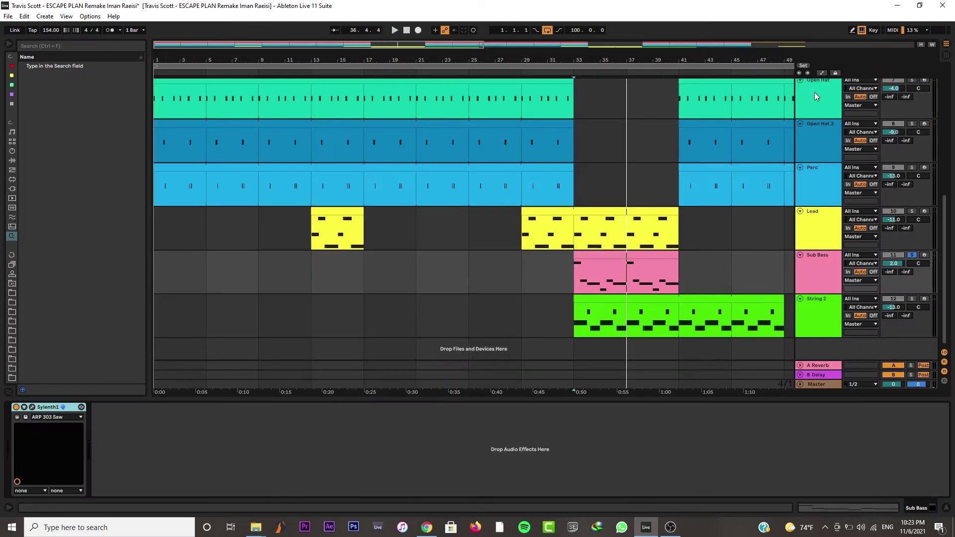
click(33, 408)
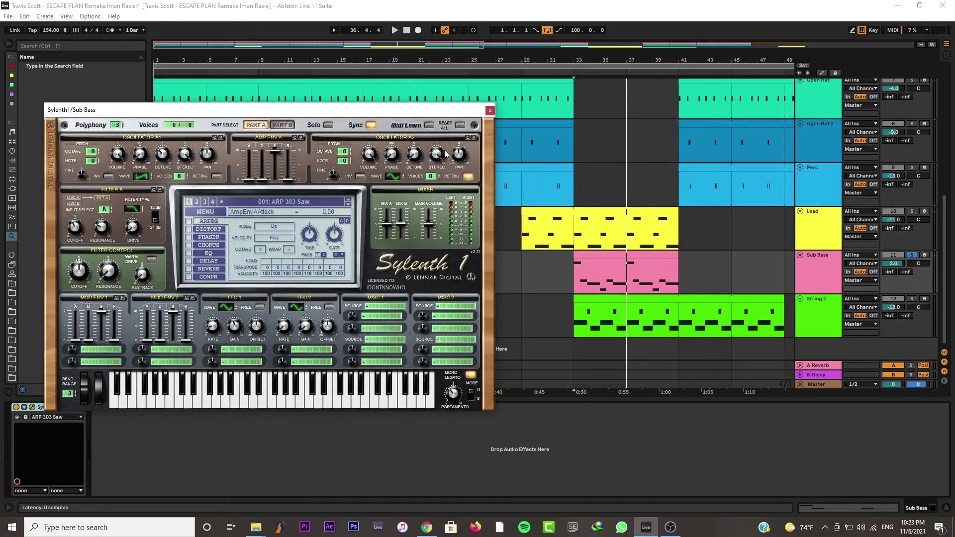
click(490, 111)
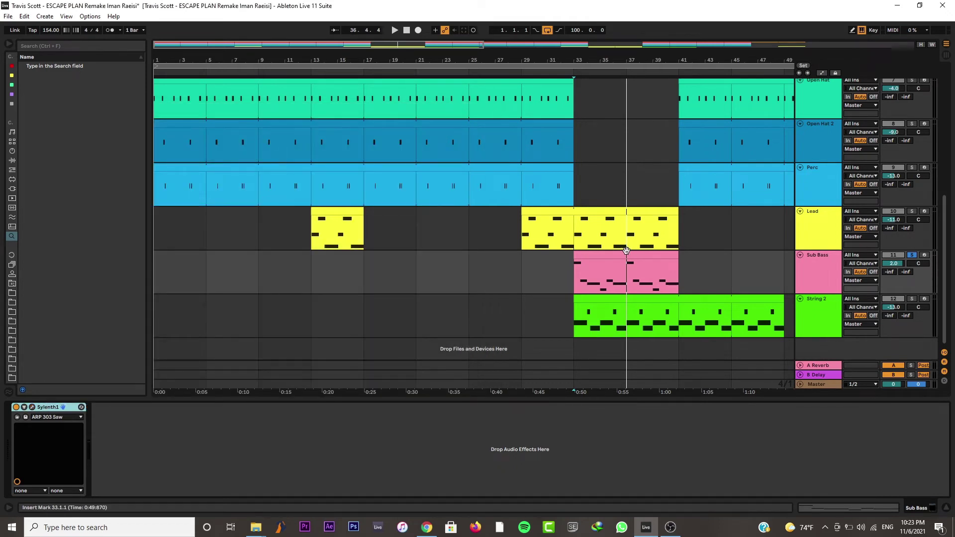
- Solo the String 2 track and play its clip from bar 33 in the note editor
double_click(600, 295)
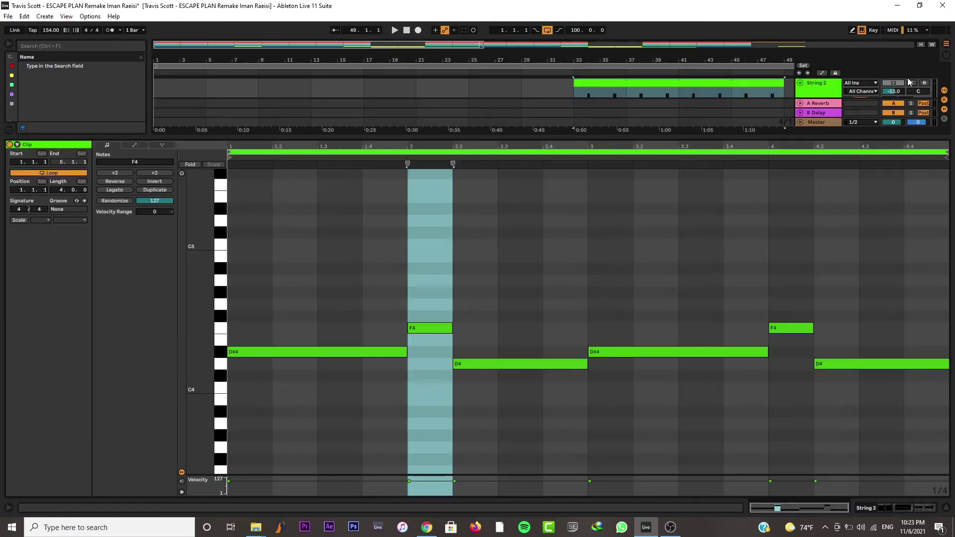
click(910, 82)
click(231, 267)
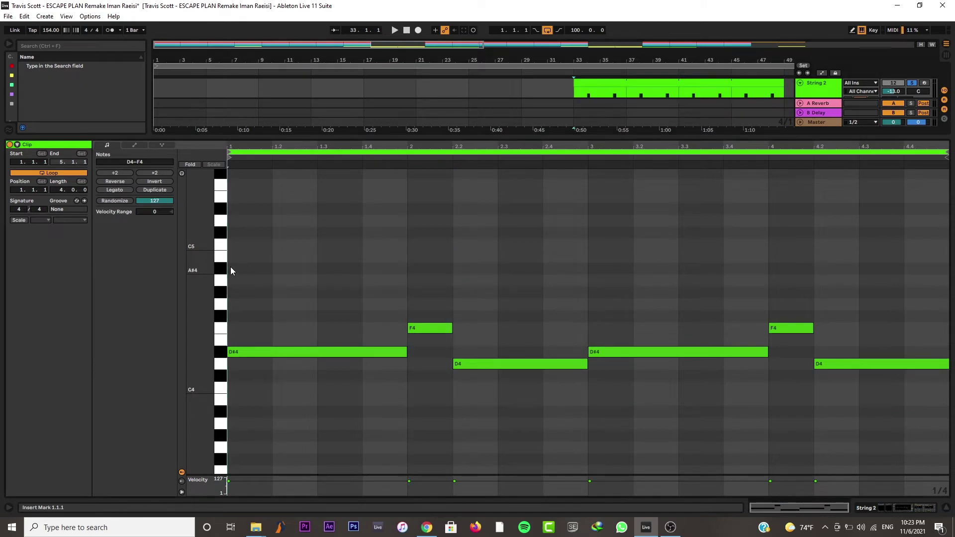
key(space)
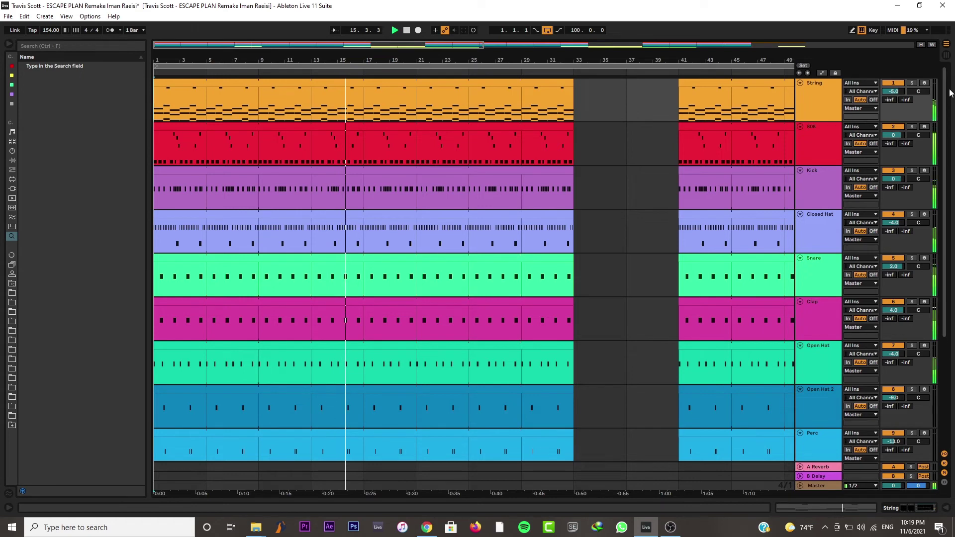
- Review all tracks of the arrangement from String to String 2 while the full song plays
scroll(943, 183, down, 5)
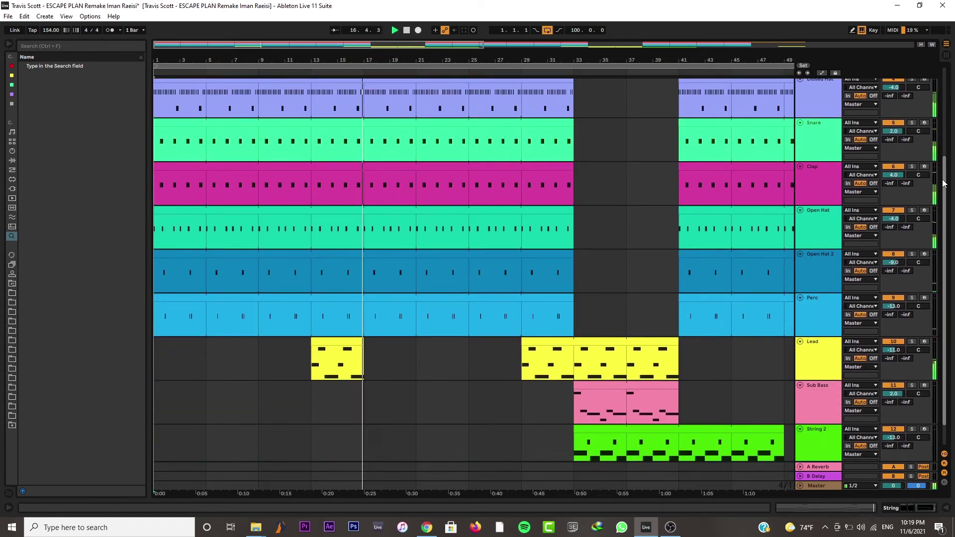
drag(944, 183, 918, 82)
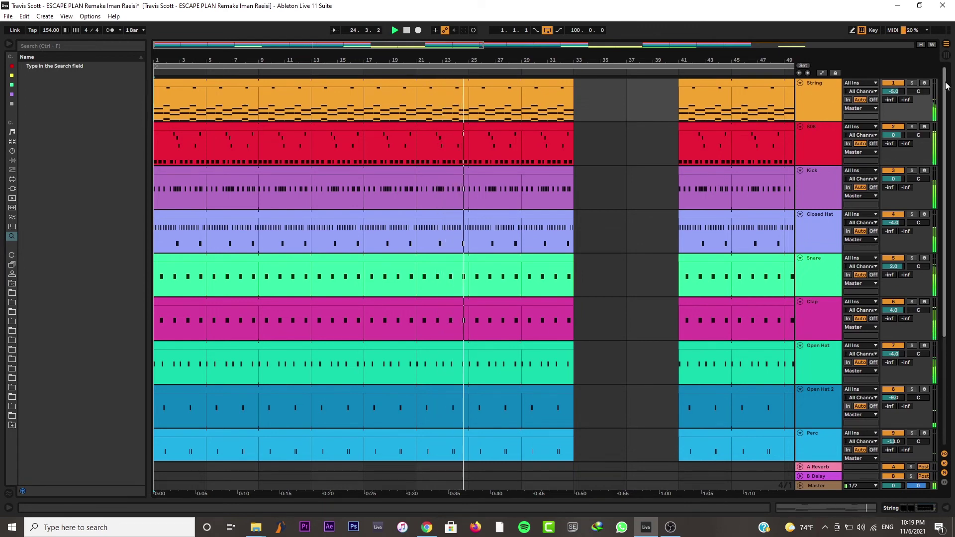
drag(947, 85, 949, 192)
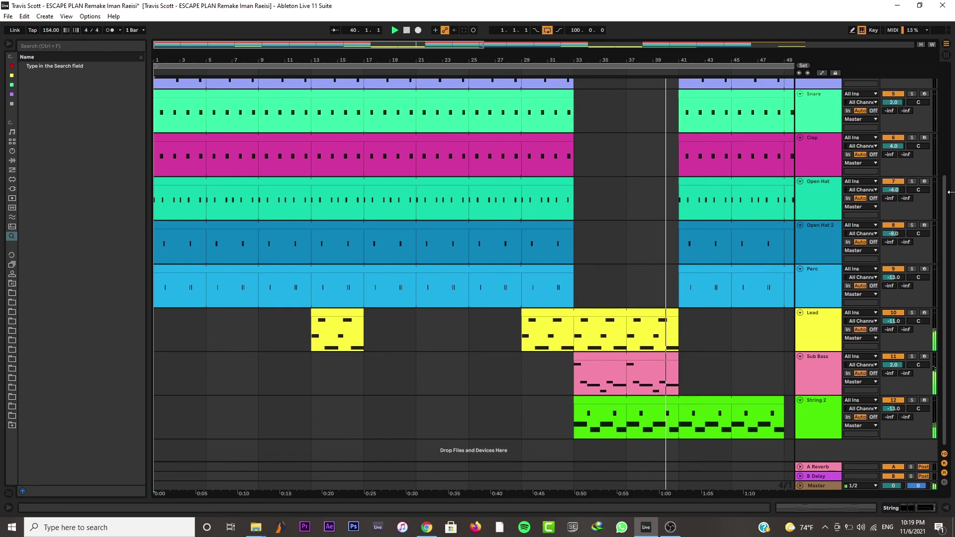
drag(945, 204, 946, 84)
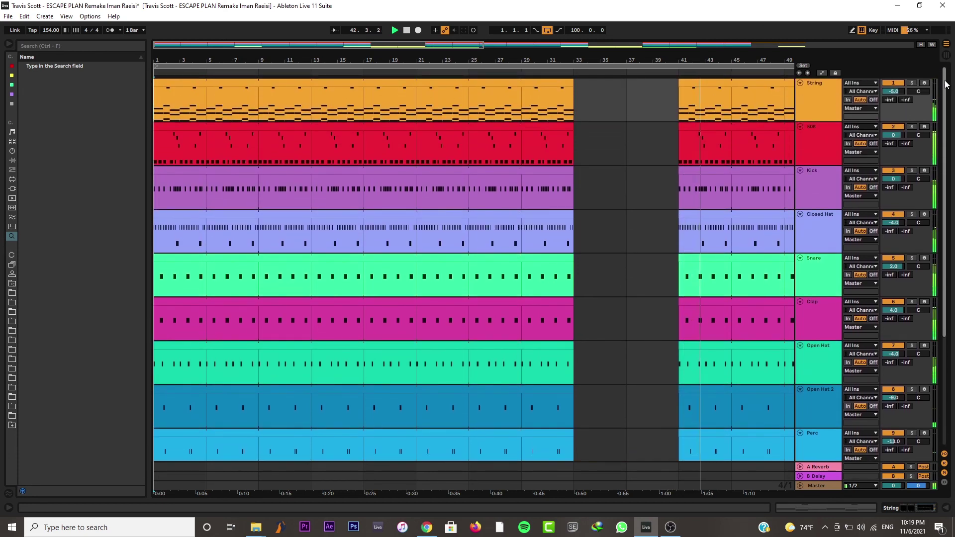